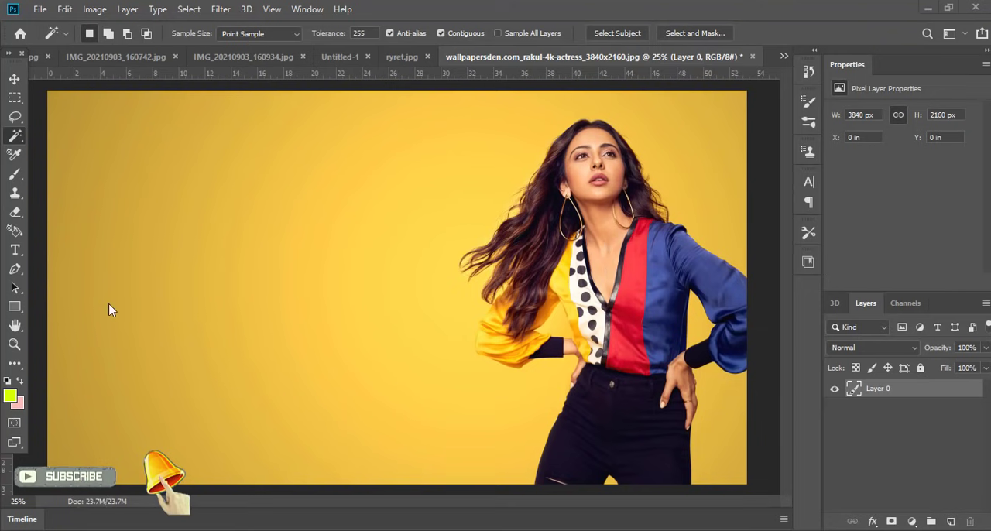
Step: Start cropping the photo around the woman and clear the 1920 by 1080 ratio to allow free proportions
left_click(15, 363)
left_click(317, 239)
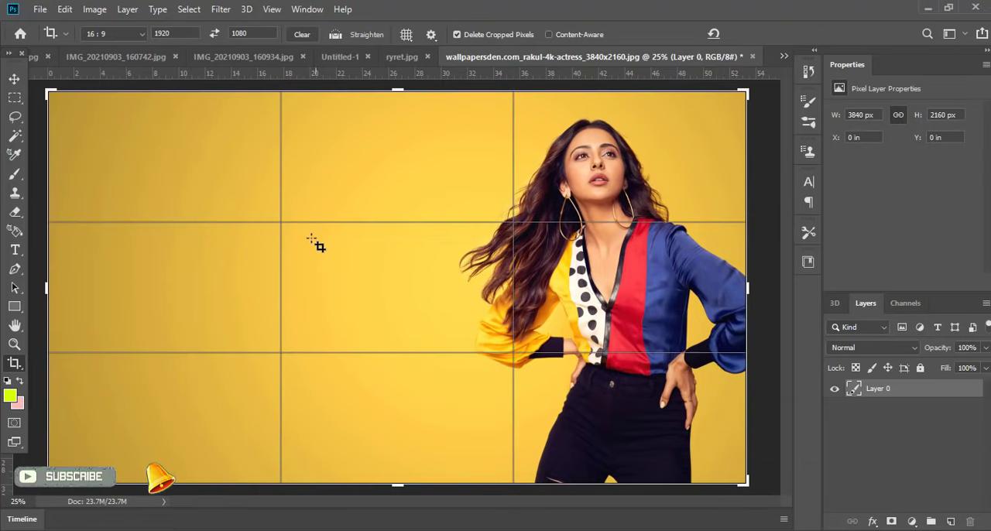
left_click_drag(46, 288, 192, 297)
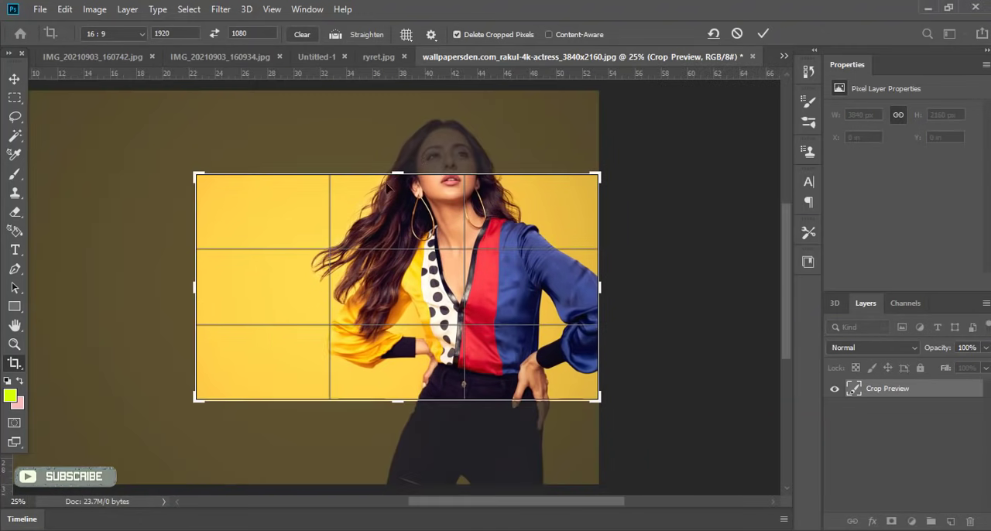
left_click(261, 37)
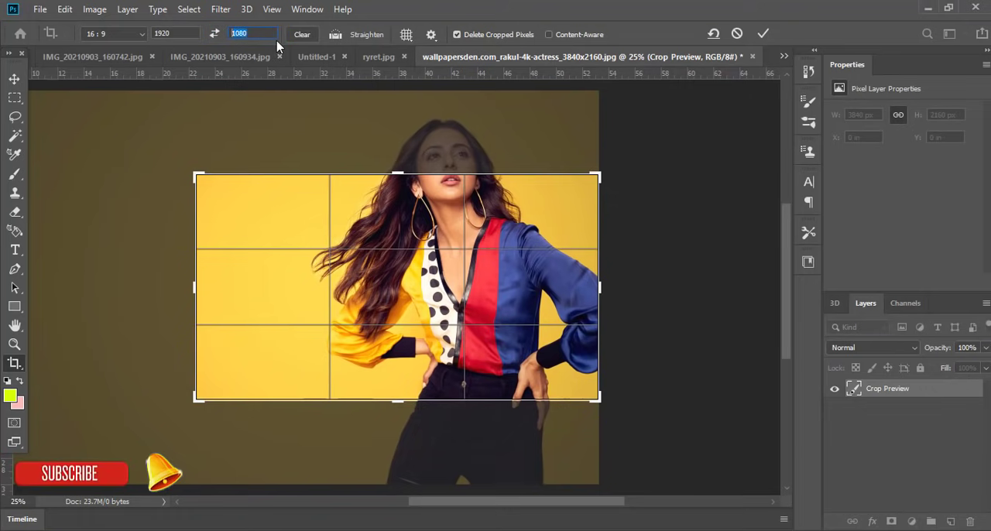
key("BackSpace")
left_click(190, 33)
key("BackSpace")
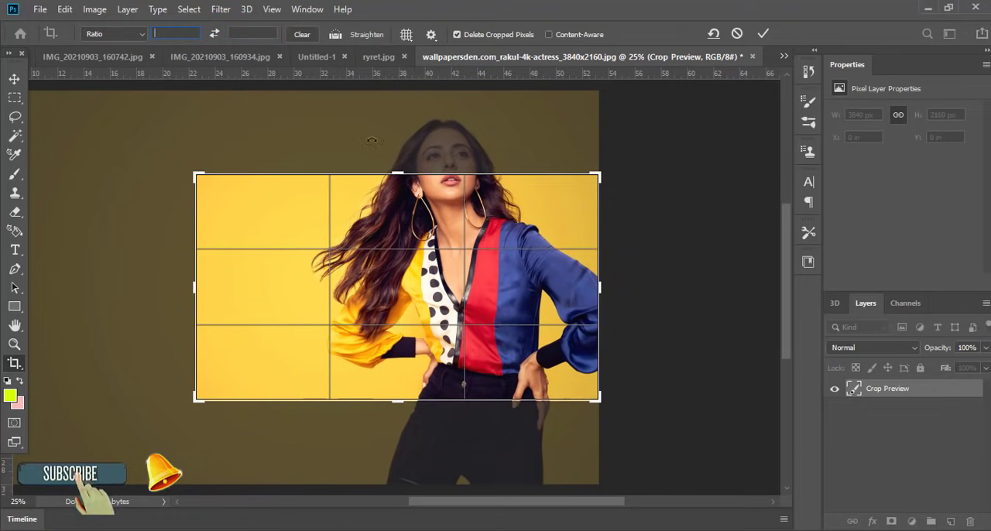
Step: Extend the crop area above the head and down the legs, trim the empty background beside the hair, and apply the crop at about 1816 × 2063 px
left_click_drag(397, 174, 397, 128)
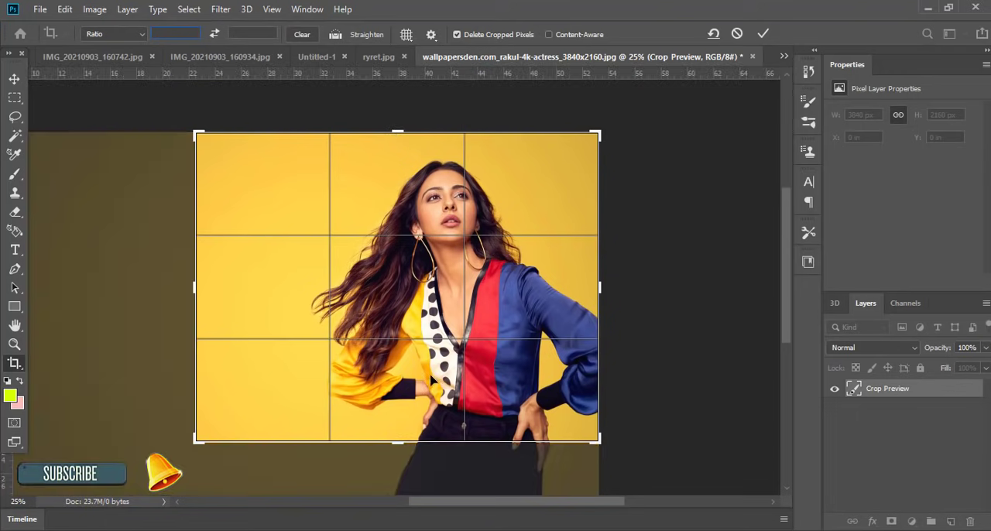
left_click_drag(416, 444, 401, 473)
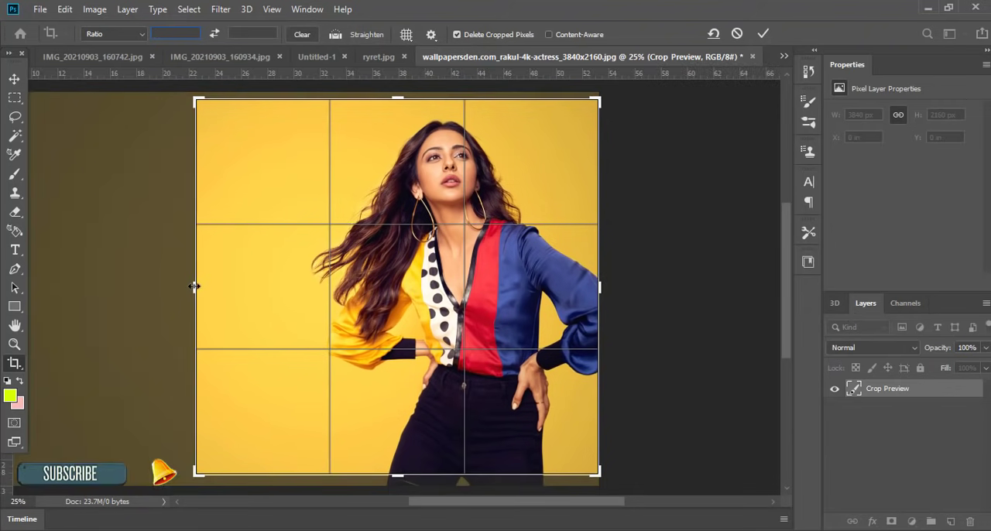
left_click_drag(194, 286, 231, 285)
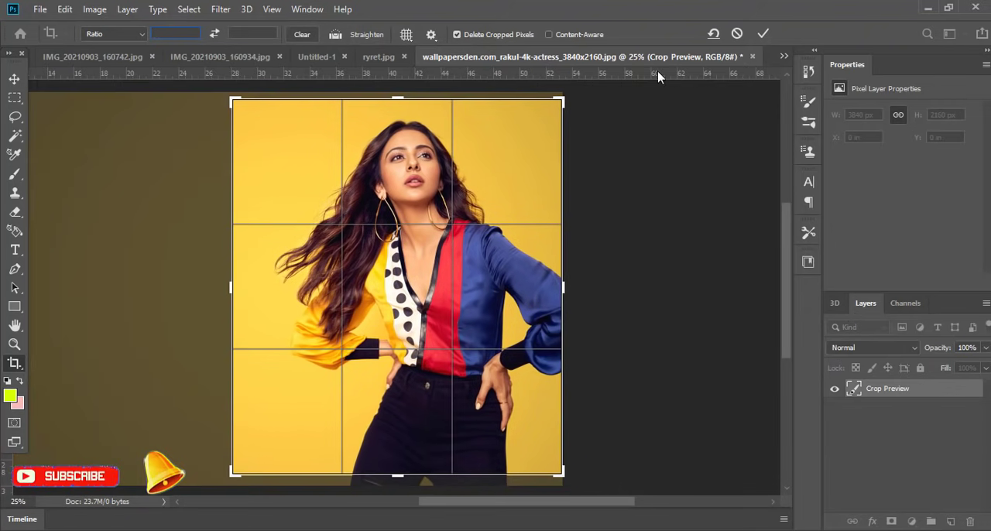
left_click(764, 34)
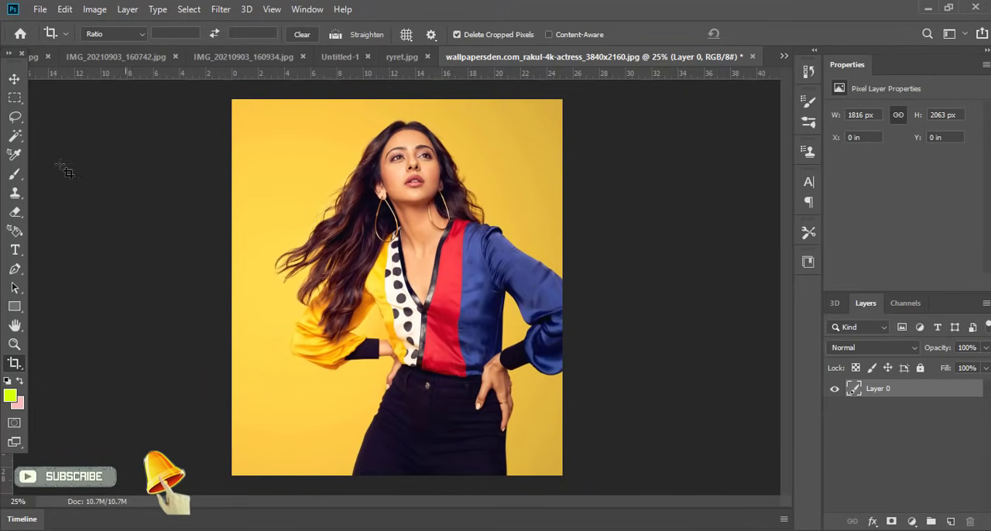
Step: Select the red panel of the blouse in Select and Mask, using the Quick Selection brush at size 100
left_click(15, 137)
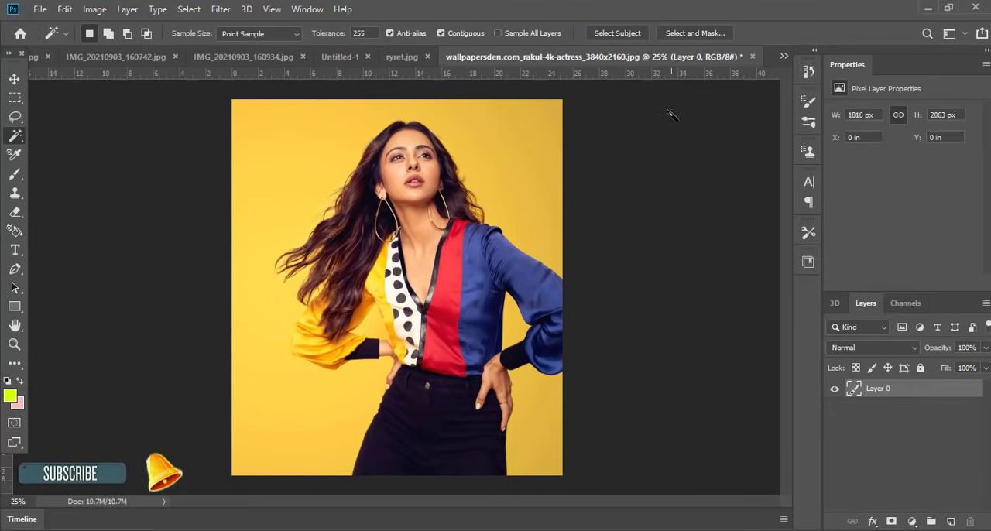
left_click(681, 34)
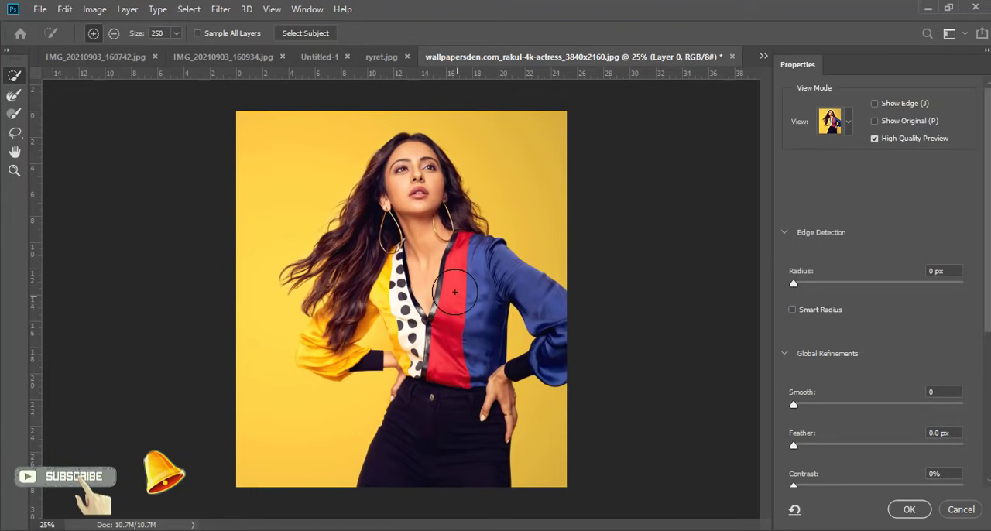
key("bracketleft")
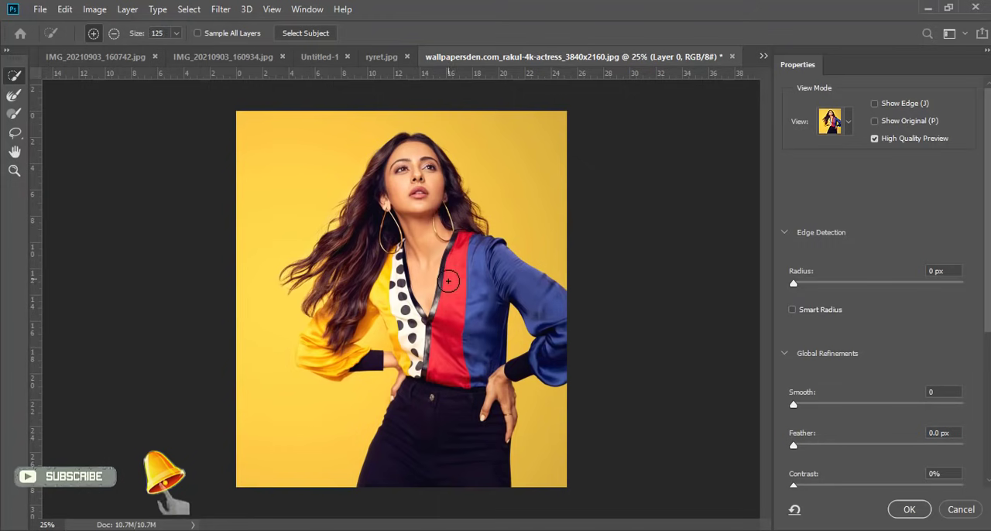
key("bracketleft")
key("alt")
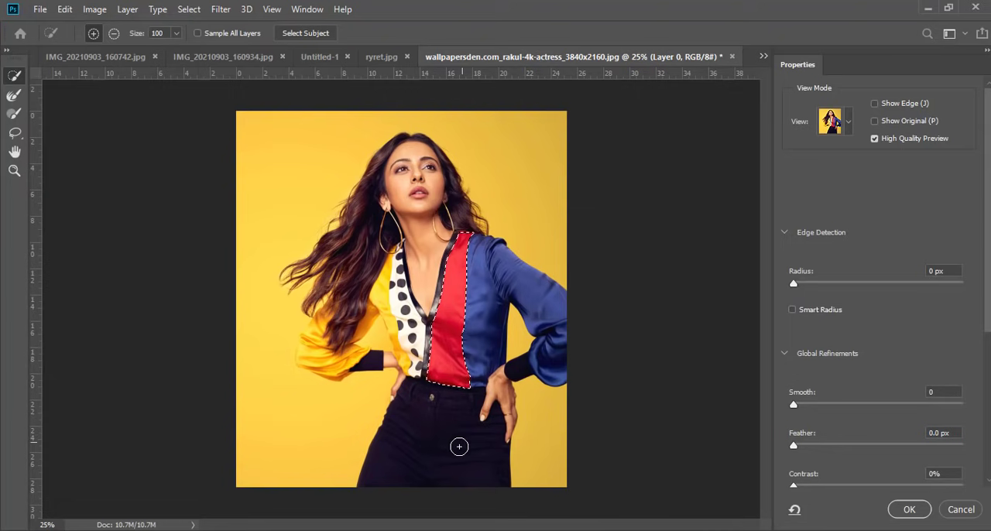
left_click(906, 509)
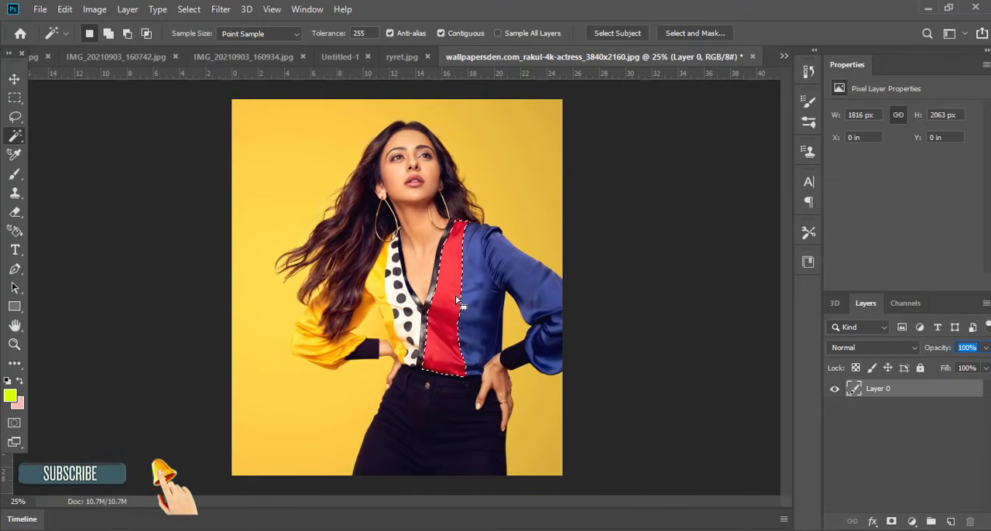
Step: Set the foreground color to bright green 00ff1e and activate the Brush tool
left_click(9, 397)
left_click(505, 222)
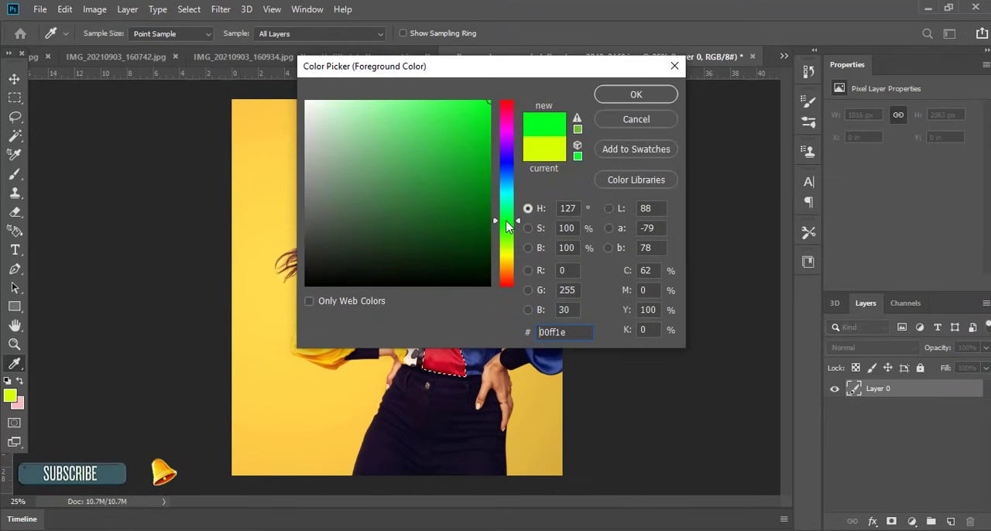
left_click(657, 99)
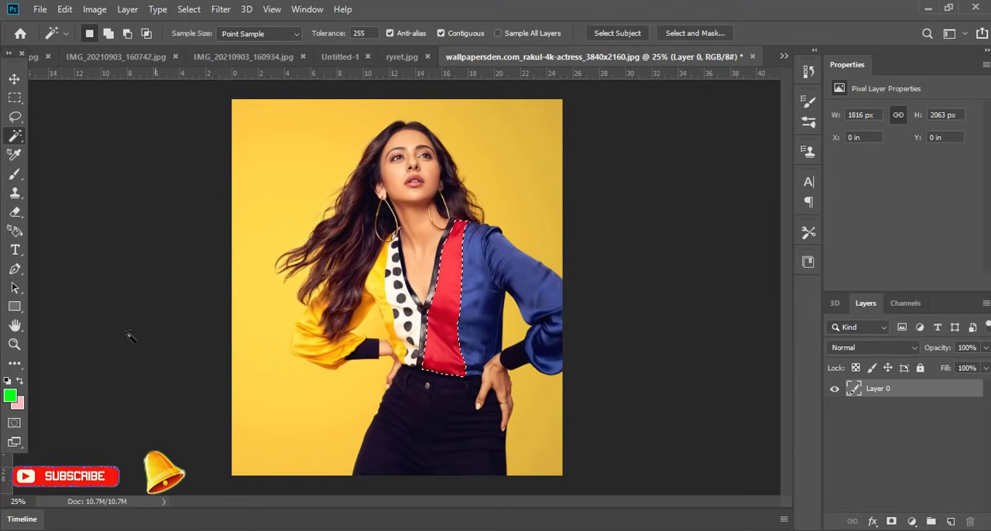
left_click(15, 174)
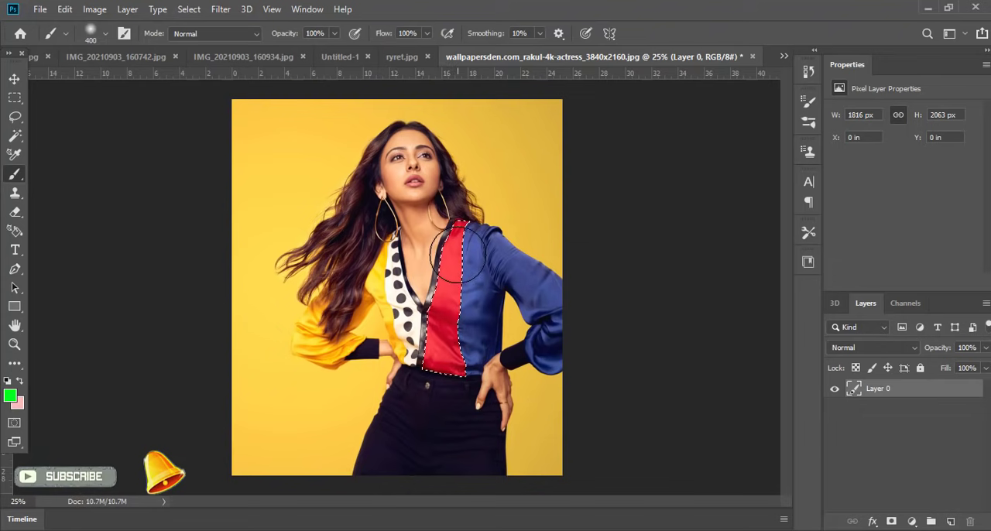
Step: Try painting the selected red panel green directly on the photo layer
mouse_move(458, 254)
left_mouse_down()
mouse_move(453, 232)
mouse_move(446, 365)
left_mouse_up()
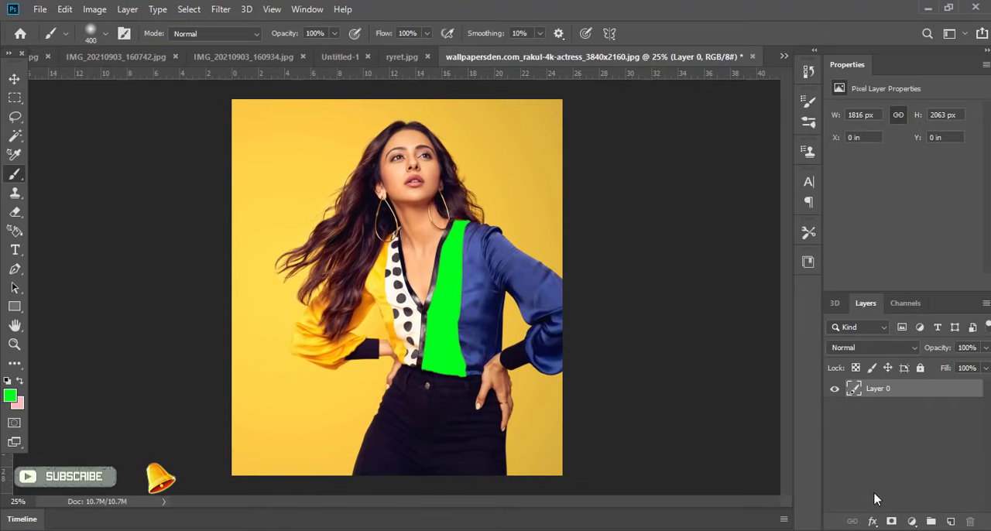
scroll(465, 329, "up", 5)
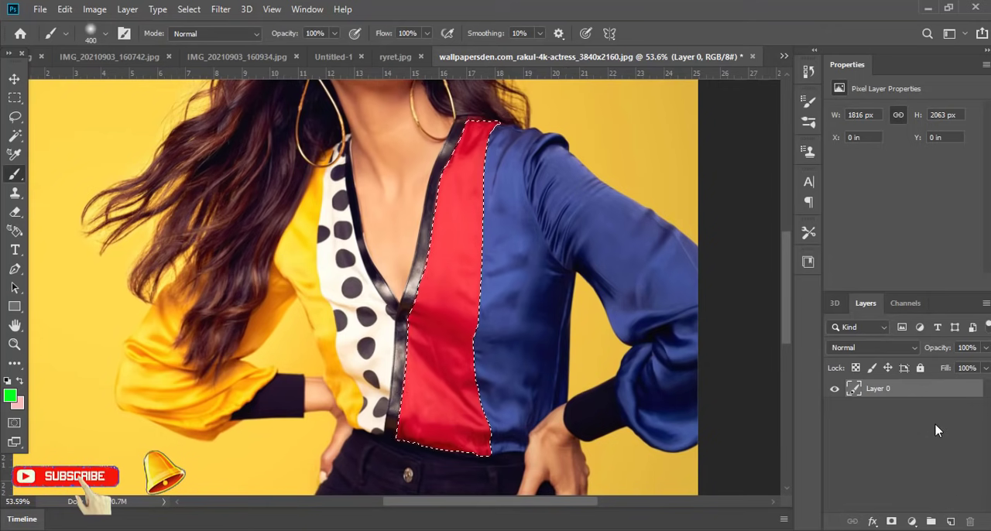
Step: Add a new layer above the photo and paint the whole selected red panel bright green on it with the 400 px brush
mouse_move(938, 394)
left_mouse_down()
mouse_move(949, 517)
mouse_move(935, 388)
left_mouse_up()
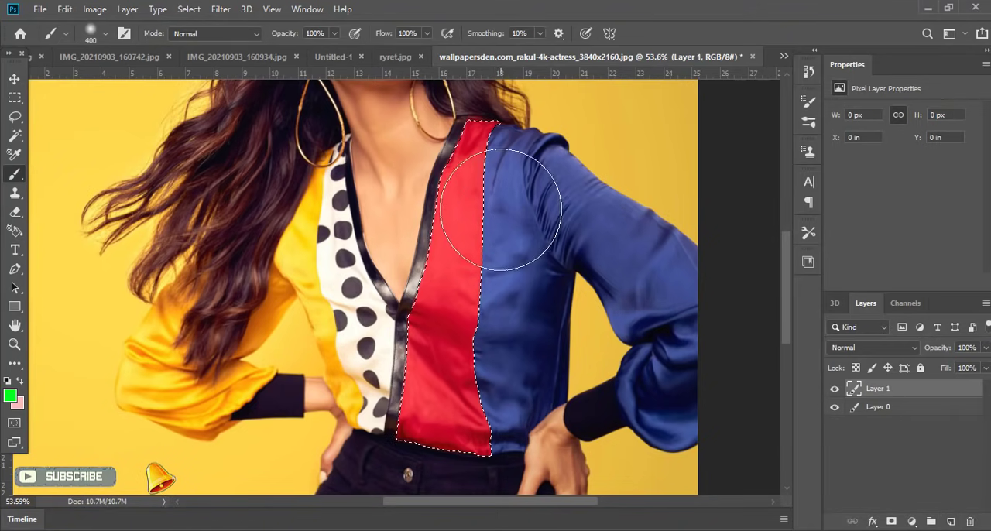
mouse_move(501, 166)
left_mouse_down()
mouse_move(508, 188)
mouse_move(427, 449)
mouse_move(522, 92)
mouse_move(479, 343)
left_mouse_up()
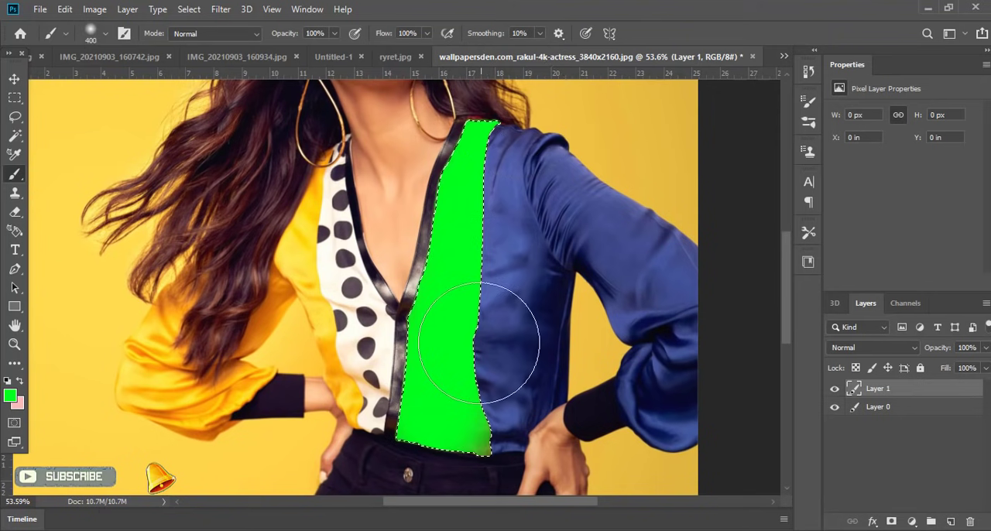
left_click_drag(480, 453, 462, 444)
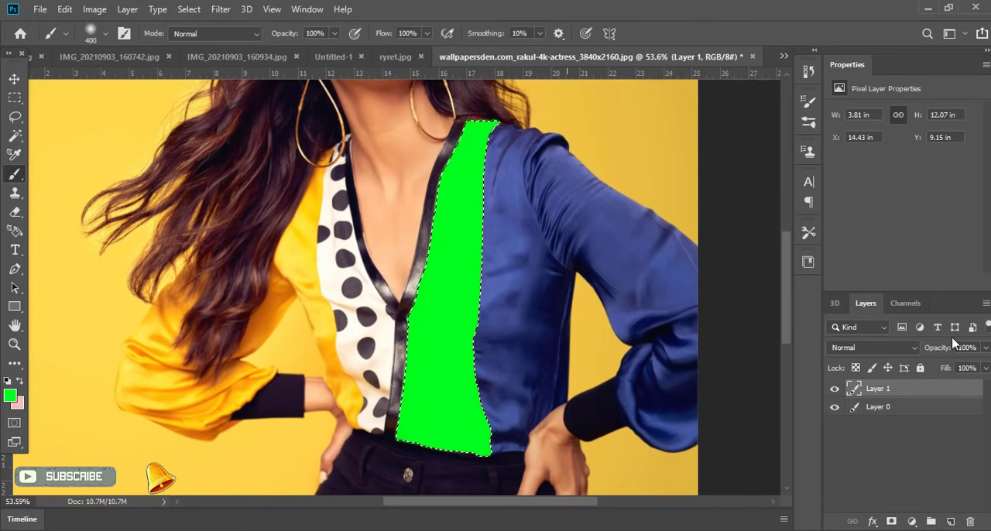
Step: Change the green layer's blend mode to Hue and clear the selection around the blouse panel
left_click(883, 356)
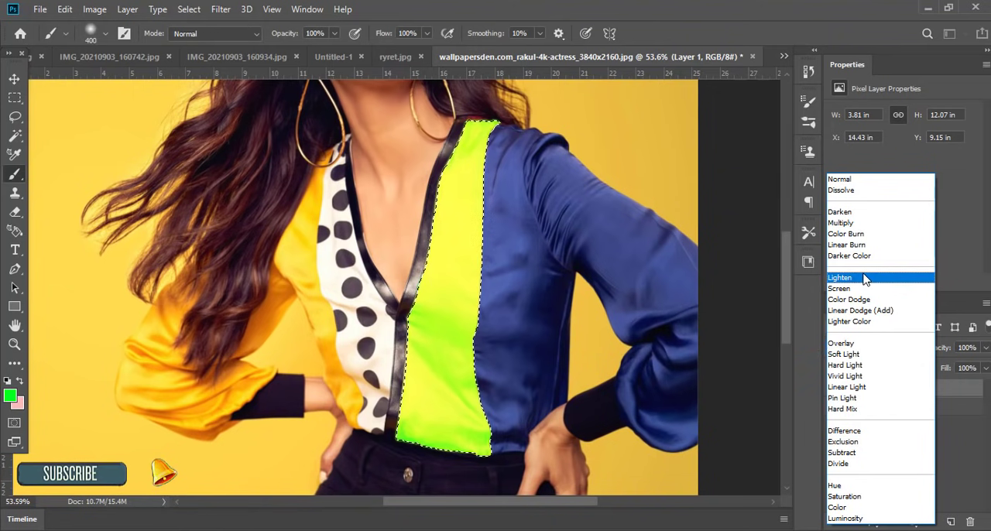
left_click(949, 407)
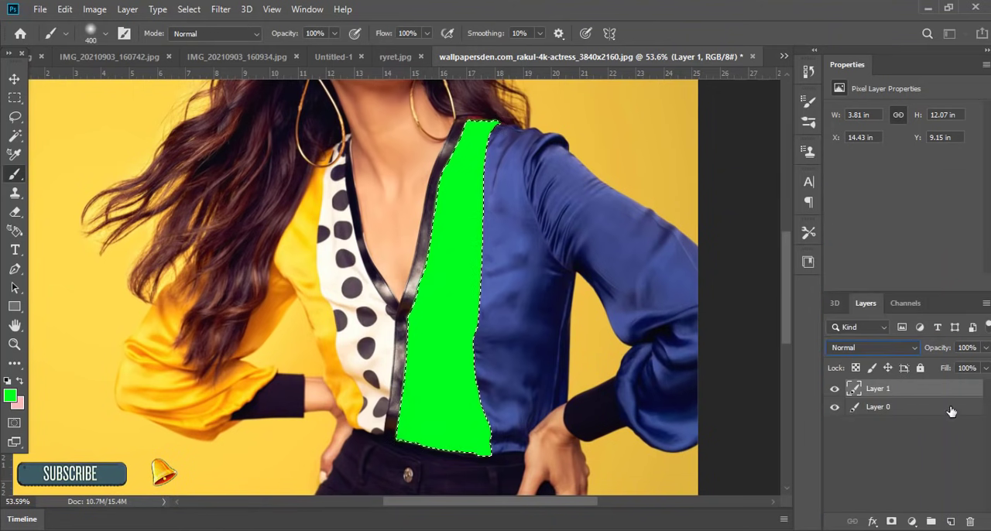
left_click(870, 350)
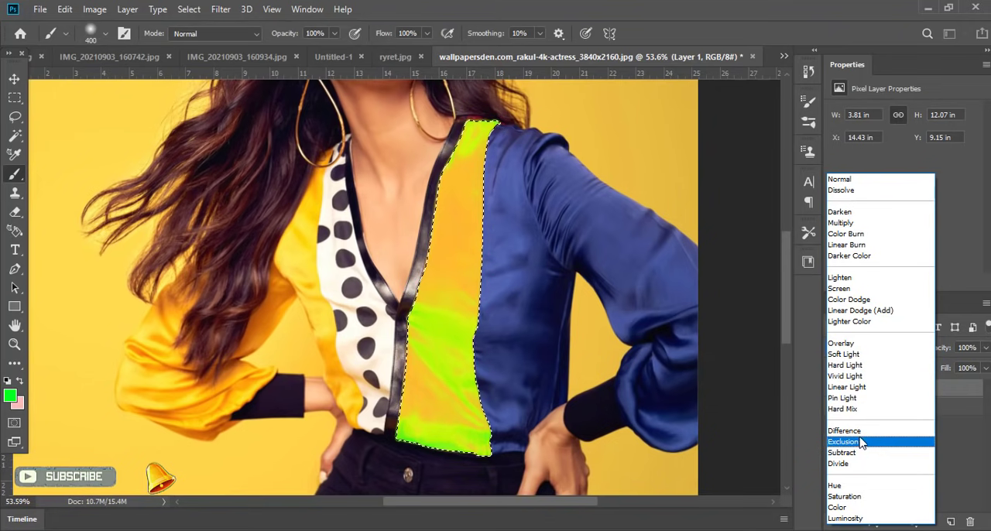
left_click(840, 486)
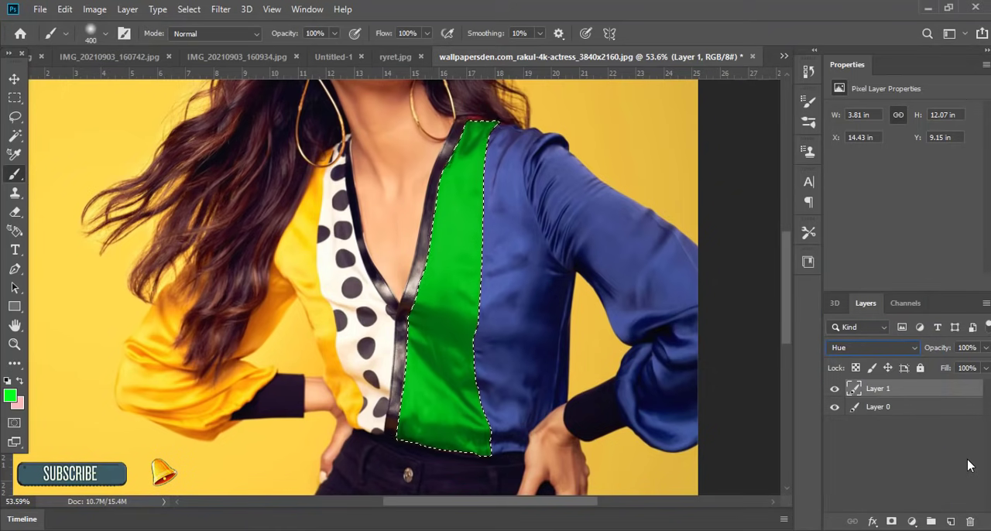
key("ctrl+d")
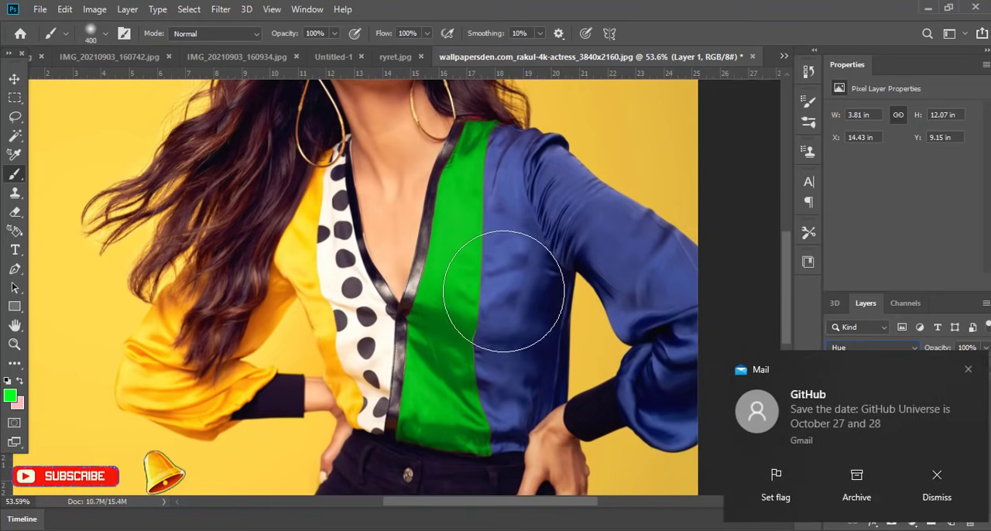
Step: Dismiss the mail notifications and examine the recolored blouse panel and its edges, both close up and within the whole image
left_click(963, 370)
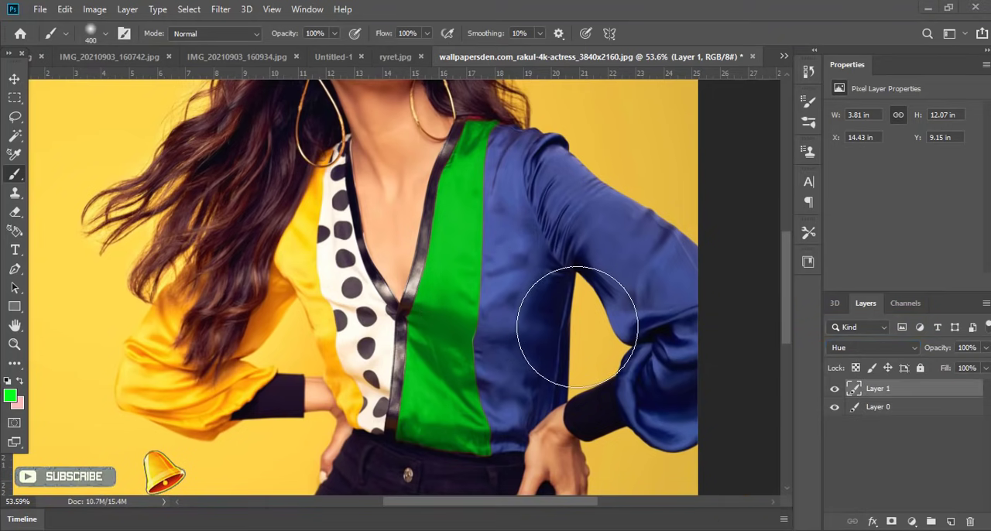
scroll(476, 286, "down", 5)
scroll(463, 272, "up", 2)
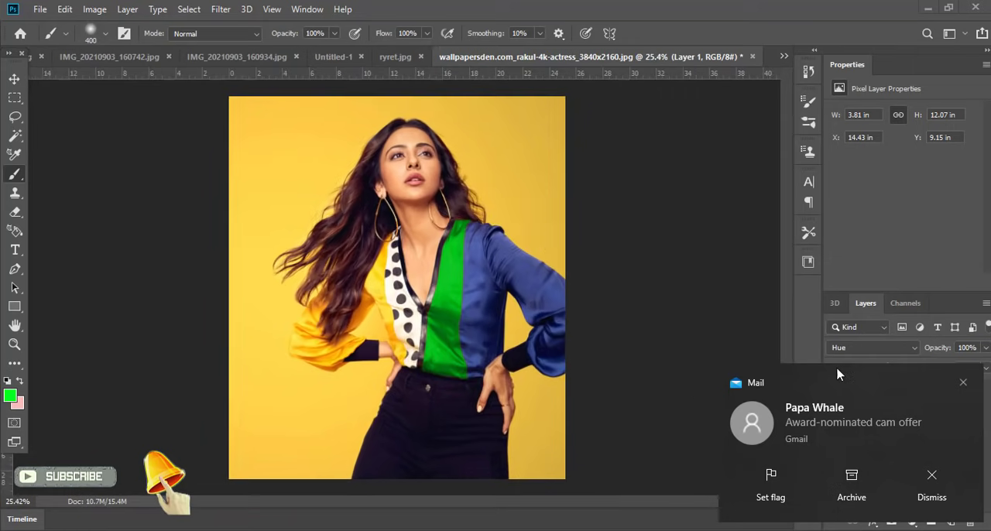
left_click(963, 382)
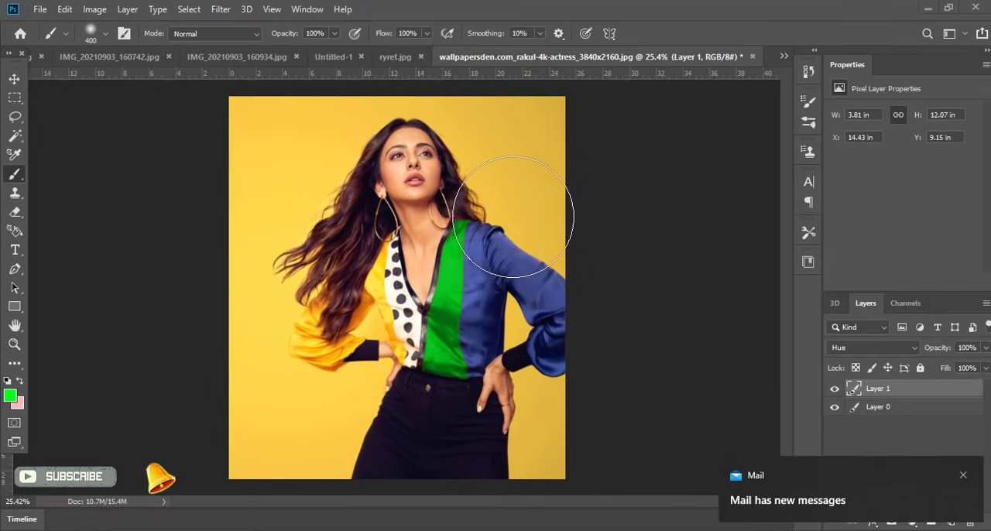
scroll(480, 282, "up", 6)
scroll(467, 268, "down", 6)
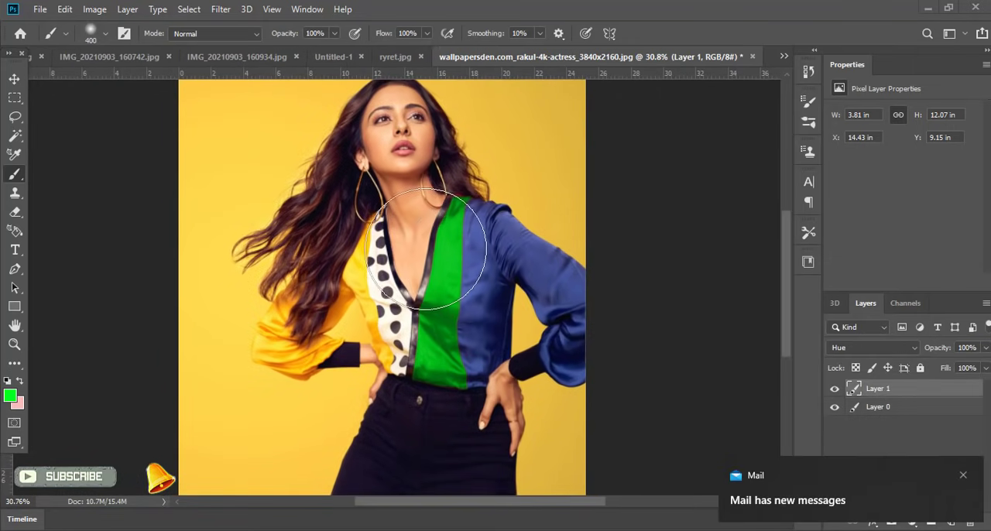
scroll(467, 269, "up", 2)
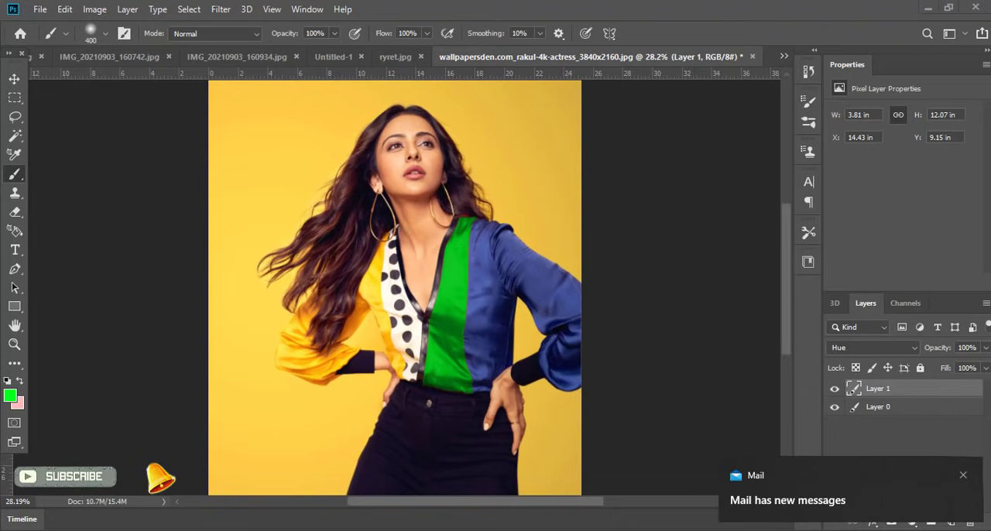
left_click(962, 476)
scroll(501, 312, "up", 4)
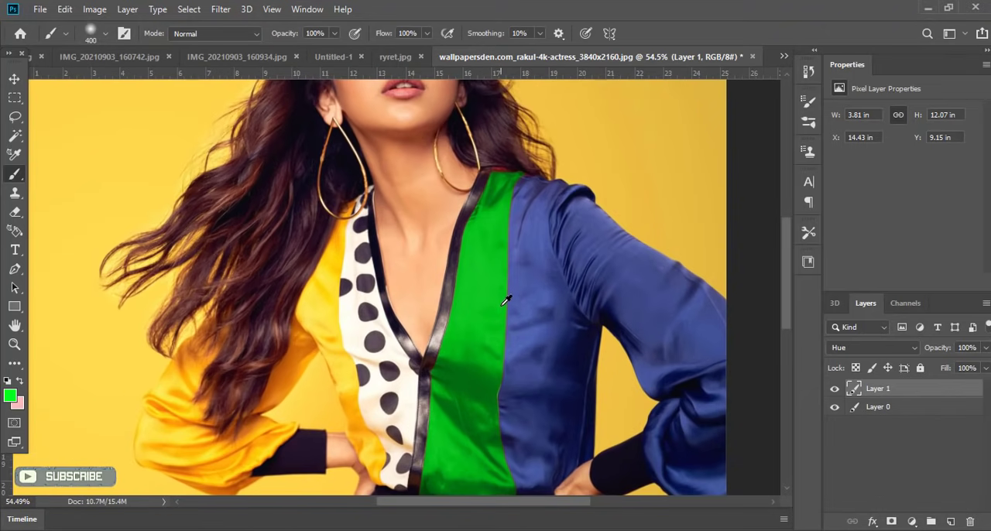
scroll(469, 277, "up", 2)
scroll(468, 271, "down", 2)
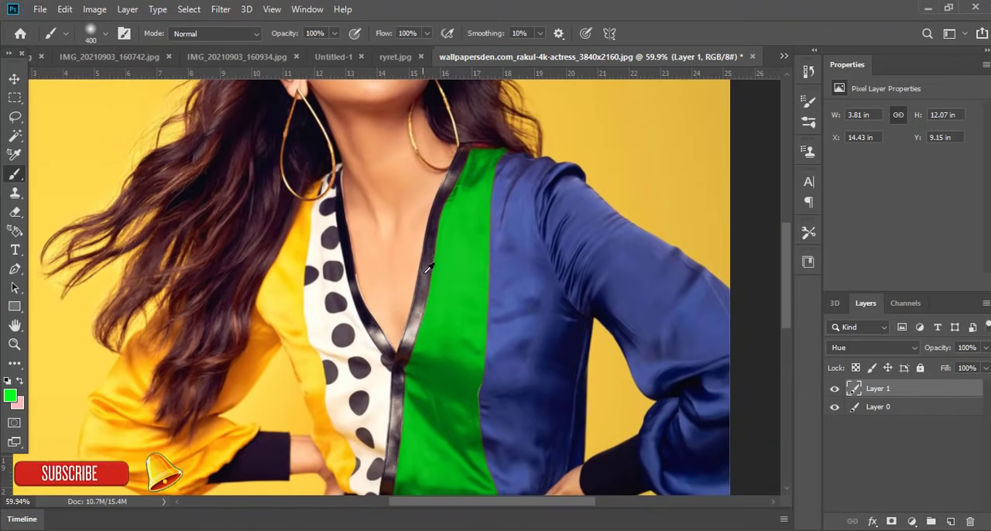
scroll(427, 267, "down", 3)
scroll(454, 325, "up", 3)
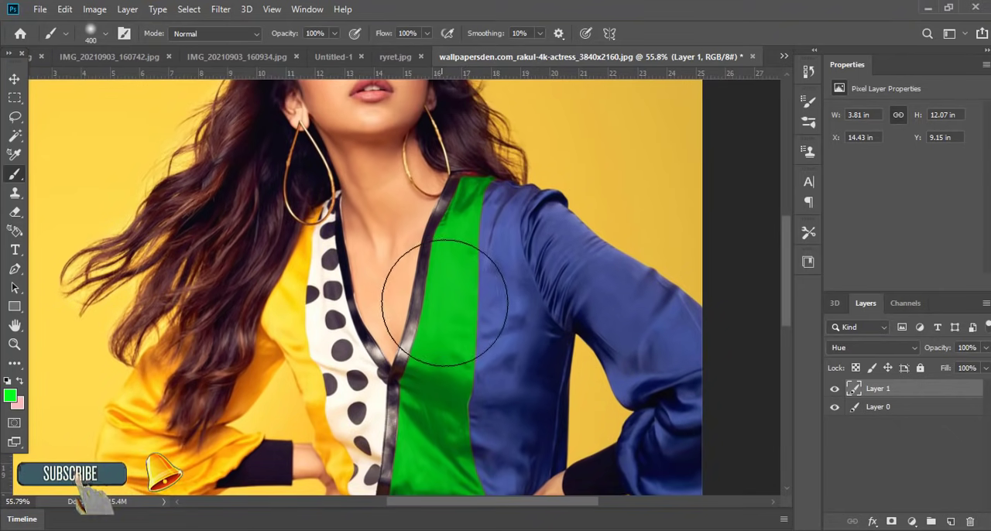
scroll(445, 301, "up", 3)
scroll(498, 321, "down", 4)
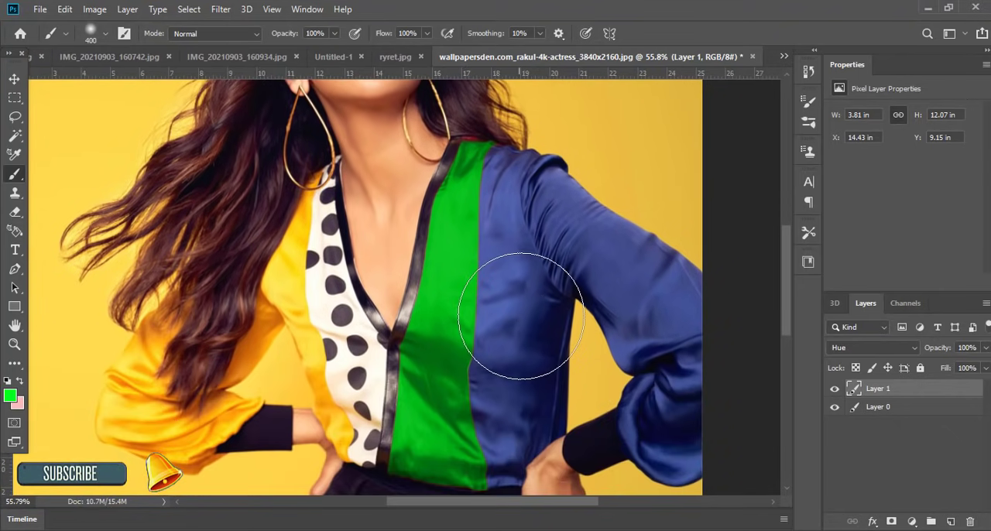
Step: Try to select the blue side of the blouse with the Magic Wand on the green layer, and clear that selection
scroll(521, 315, "down", 5)
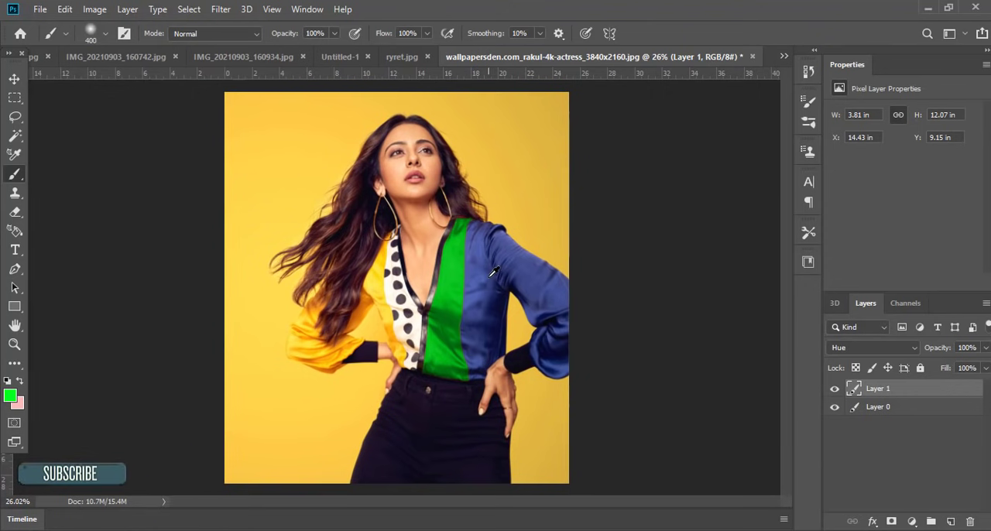
scroll(489, 280, "up", 4)
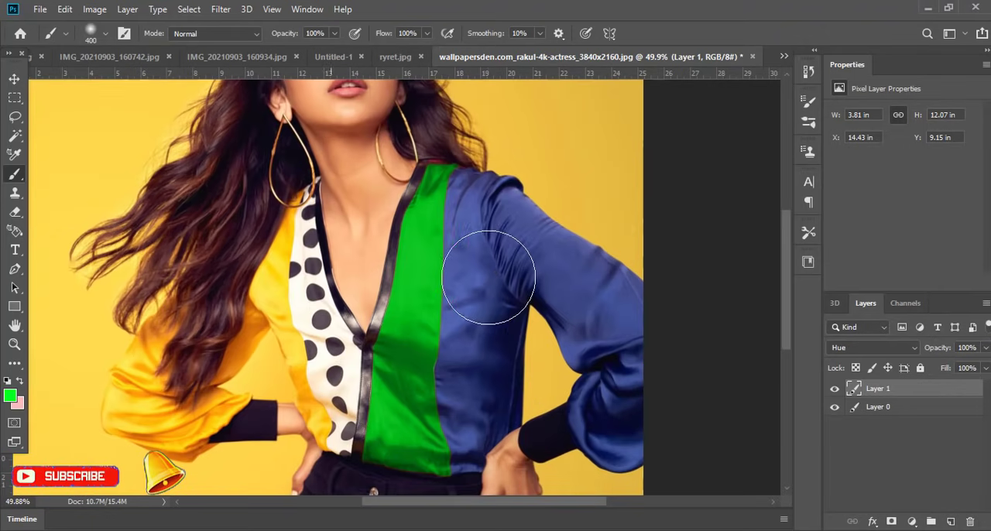
left_click(14, 135)
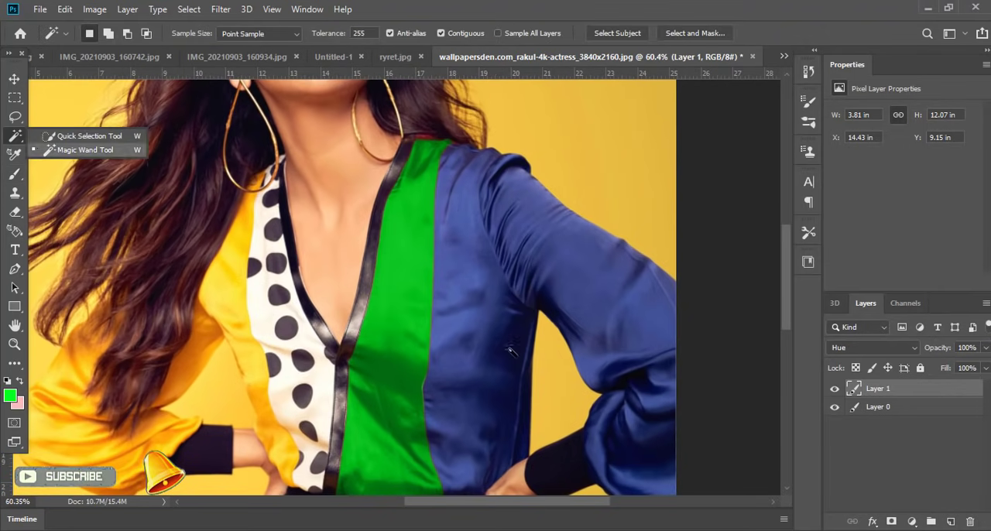
left_click(488, 300)
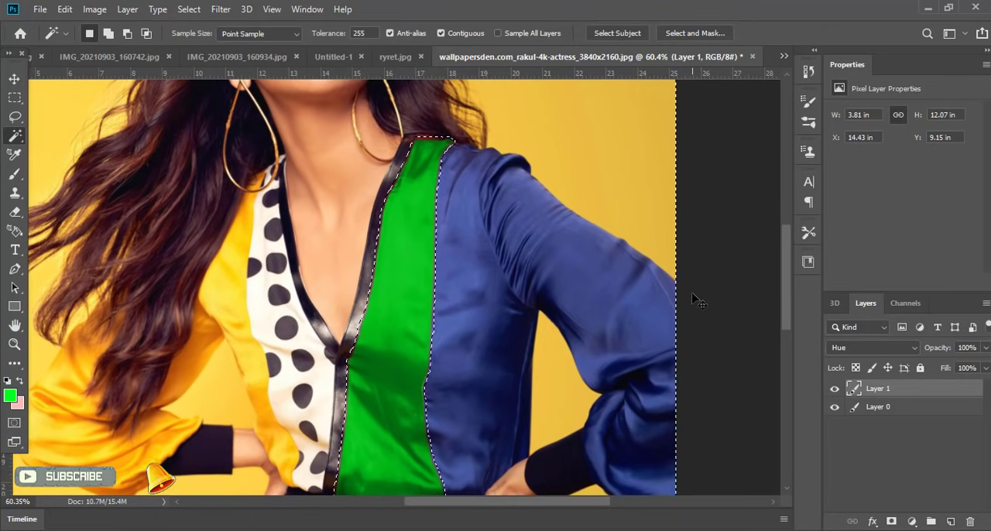
key("ctrl+d")
Step: Make a Magic Wand selection at the blue side of the blouse on the photo layer and open it in Select and Mask
left_click(872, 409)
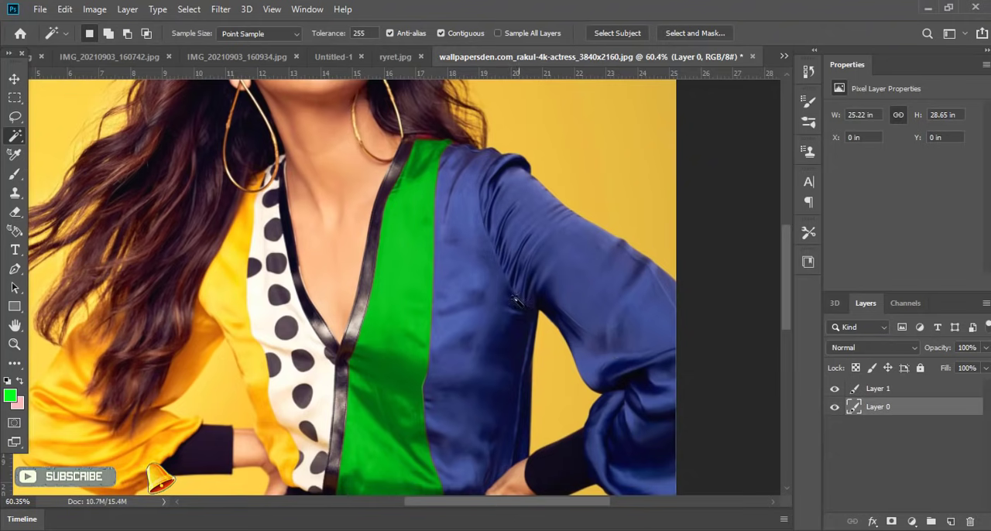
left_click(515, 302)
left_click(695, 33)
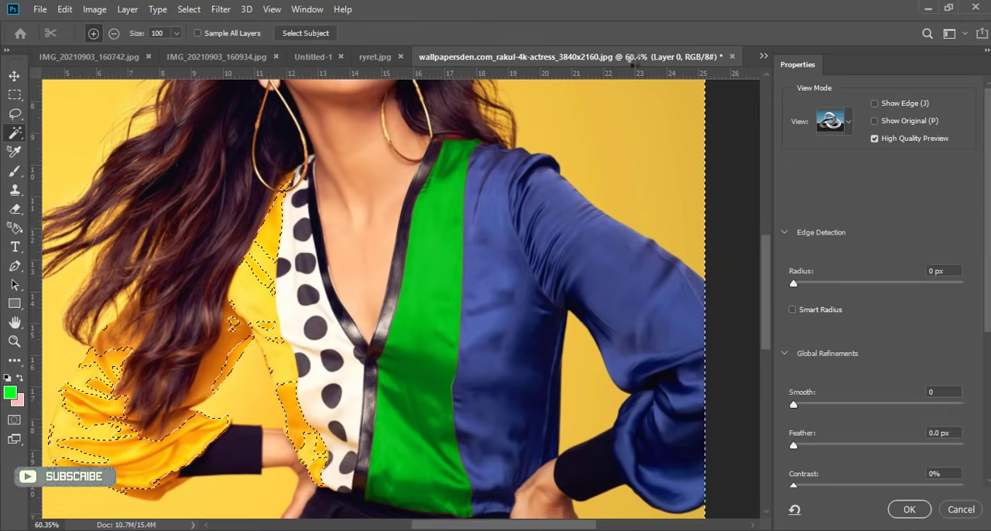
Step: Subtract the yellow sleeve, lower background, trousers, neckline skin and green panel from the selection with the Quick Selection brush at size 100
scroll(543, 155, "down", 3)
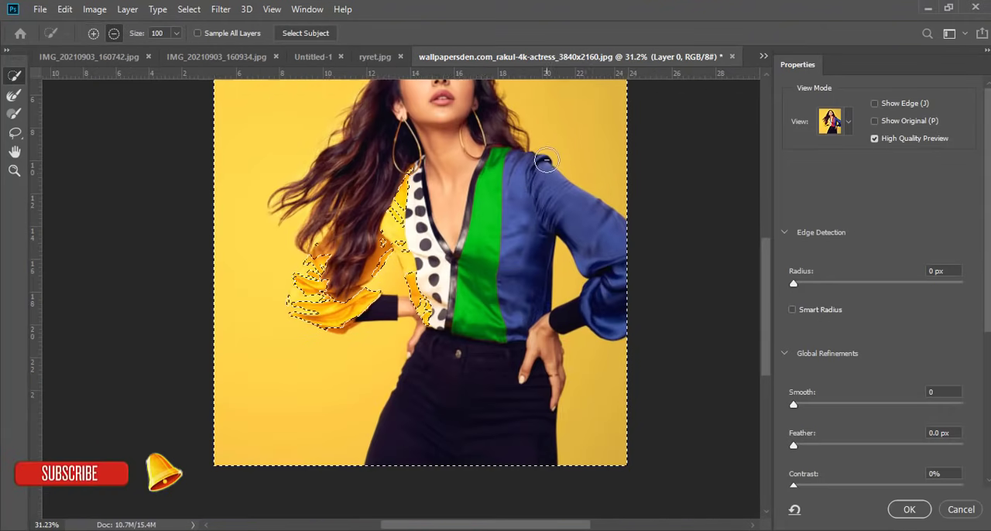
scroll(444, 262, "up", 1)
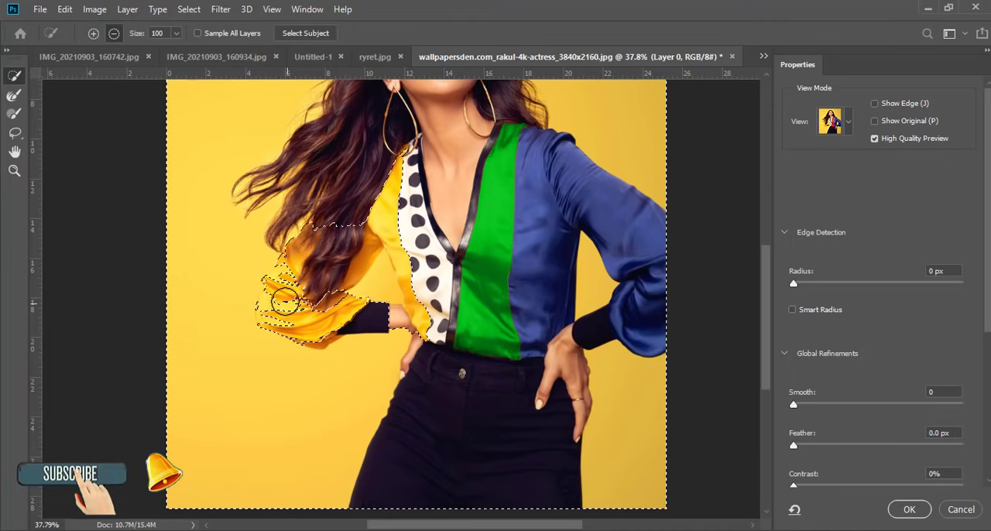
left_click_drag(285, 300, 300, 326)
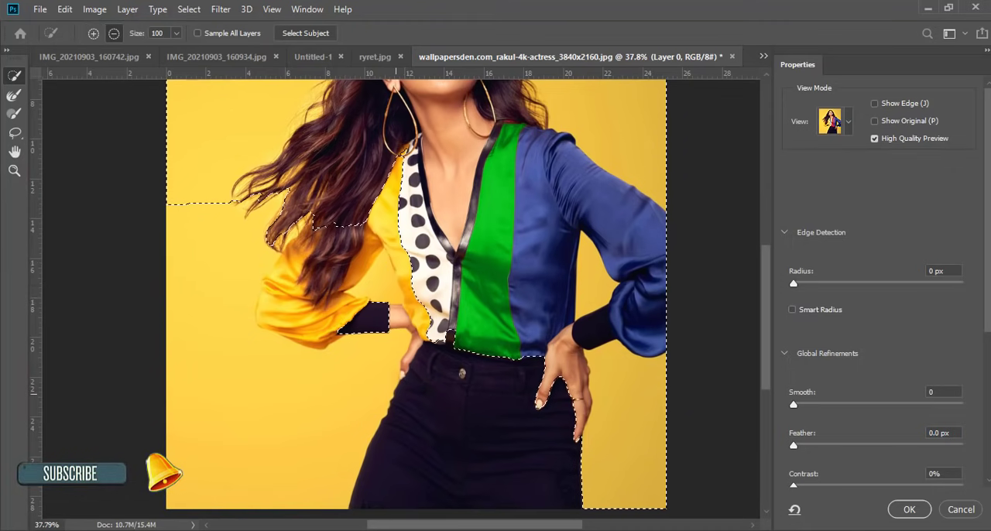
left_click_drag(652, 449, 654, 431)
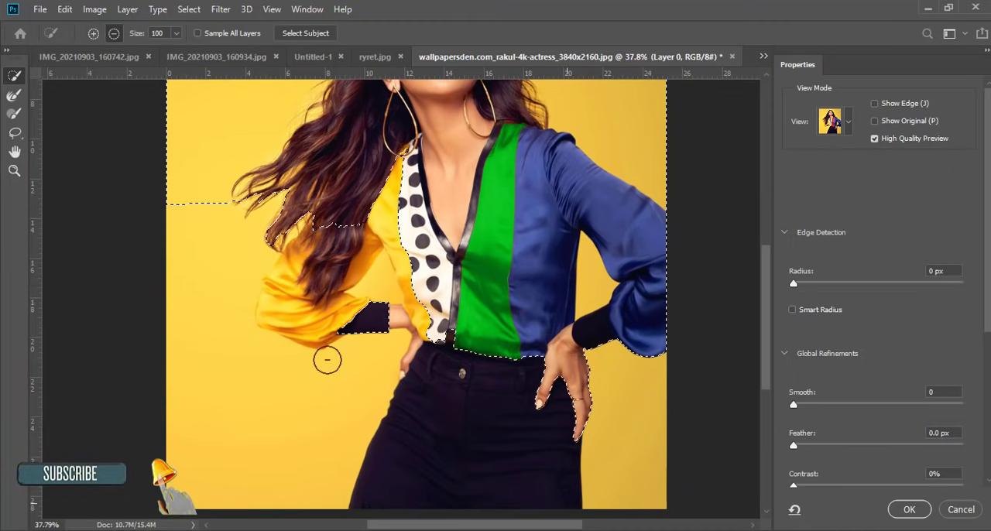
mouse_move(474, 145)
left_mouse_down()
mouse_move(487, 278)
mouse_move(482, 337)
left_mouse_up()
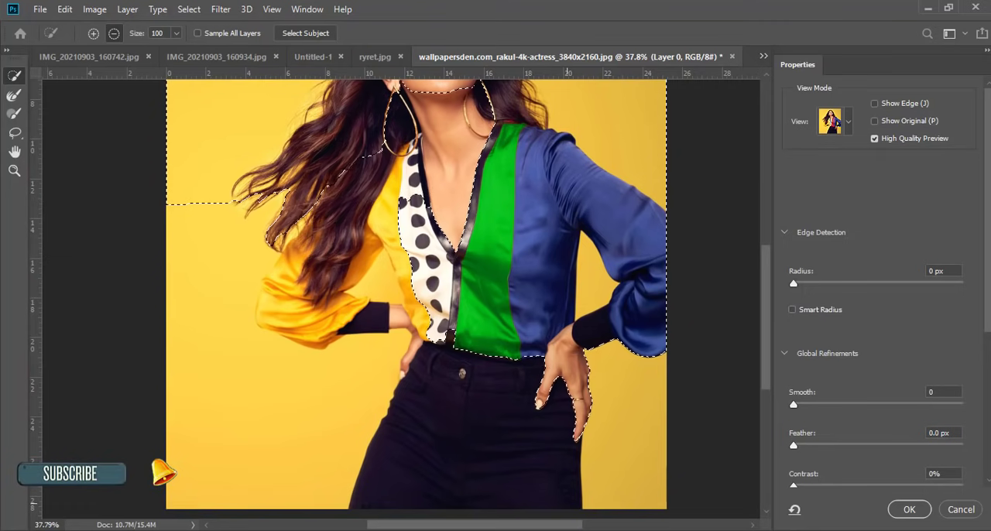
left_click_drag(279, 256, 282, 250)
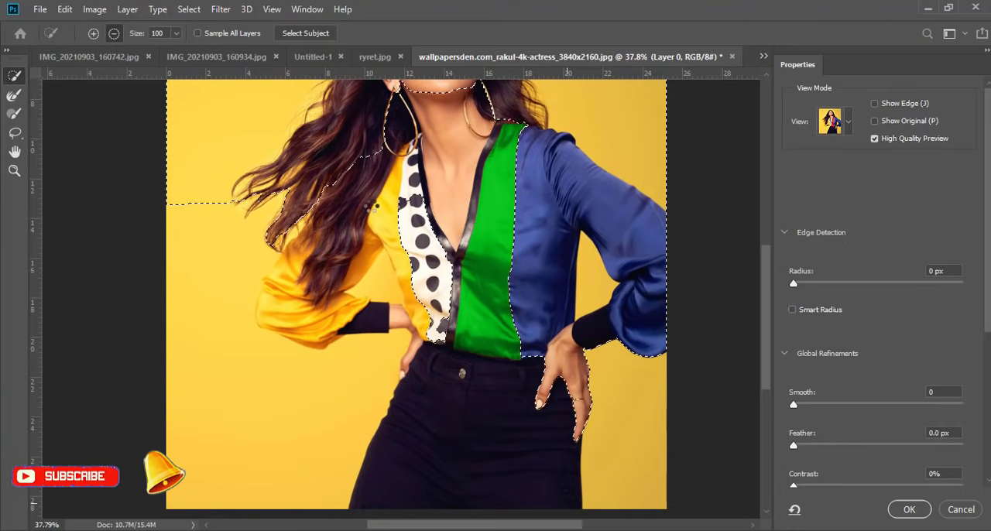
Step: Subtract the face, neck, hair and the background around the head from the selection
scroll(372, 206, "up", 5)
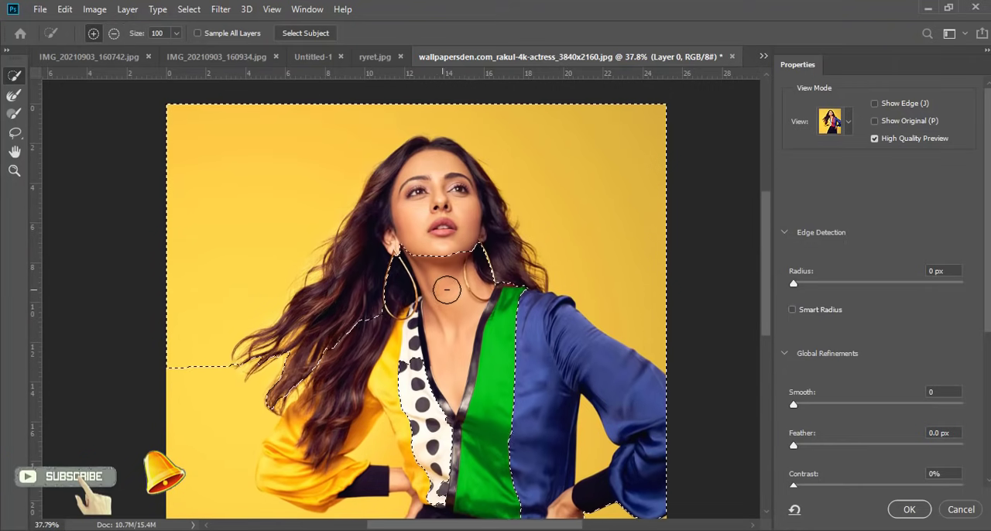
mouse_move(447, 289)
left_mouse_down()
mouse_move(476, 232)
mouse_move(526, 178)
mouse_move(624, 145)
mouse_move(654, 152)
mouse_move(667, 175)
left_mouse_up()
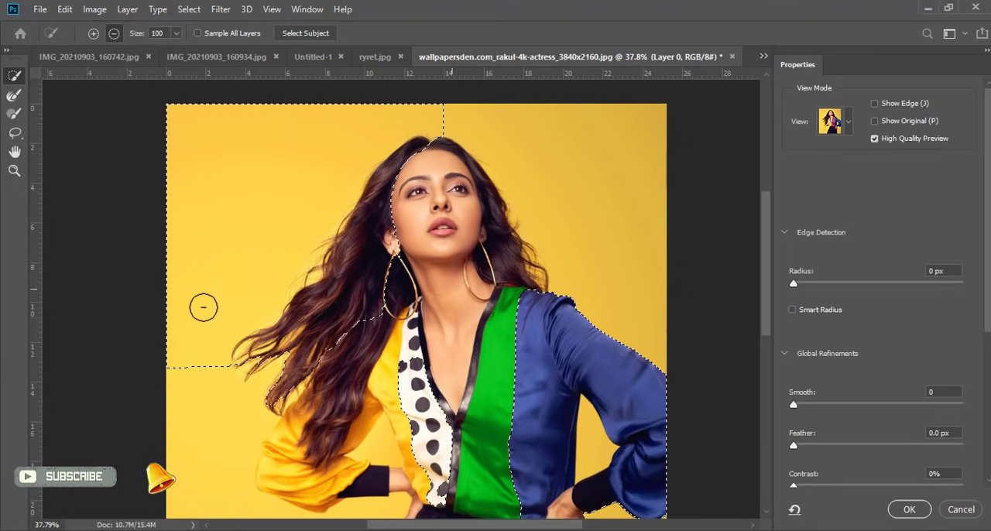
left_click_drag(203, 308, 188, 370)
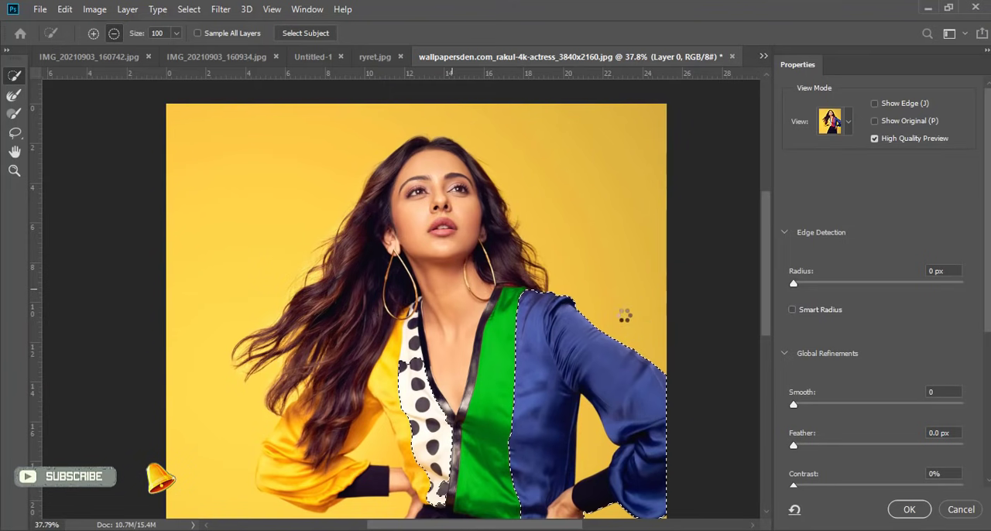
Step: Subtract the hand, reduce the brush to 50 to subtract the gap between arm and waist, and apply the refined selection
scroll(614, 321, "down", 5)
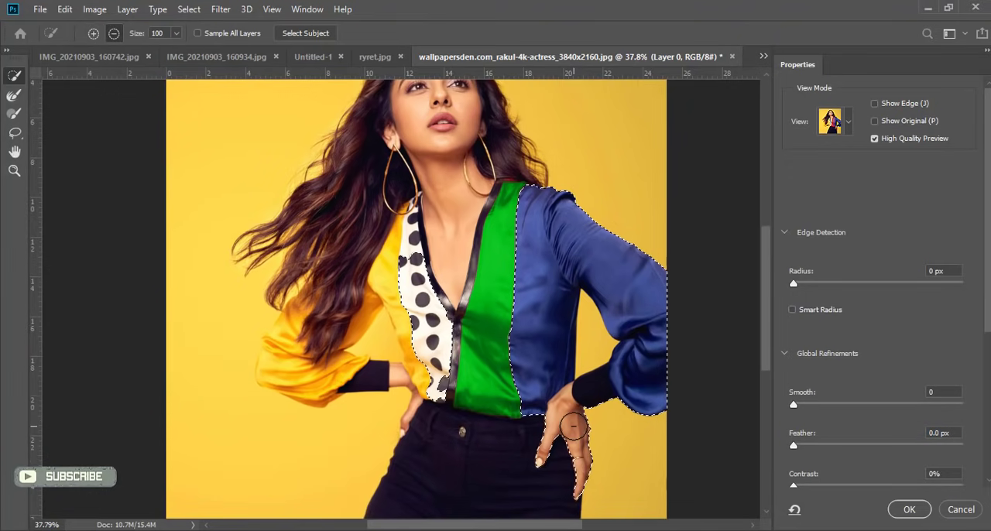
mouse_move(574, 419)
left_mouse_down()
mouse_move(577, 435)
mouse_move(554, 436)
left_mouse_up()
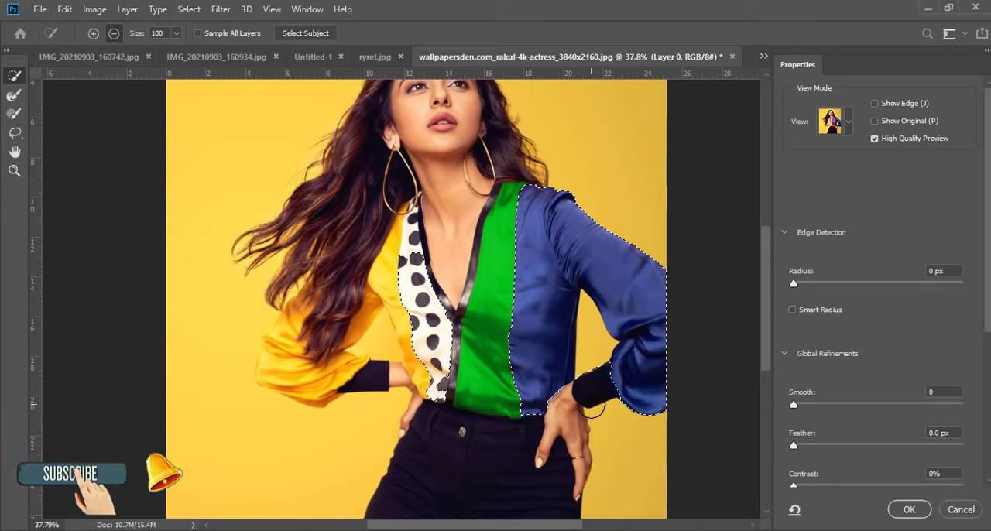
left_click(594, 403, "alt")
key("bracketleft")
key("bracketleft")
key("bracketleft")
key("bracketleft")
key("bracketleft")
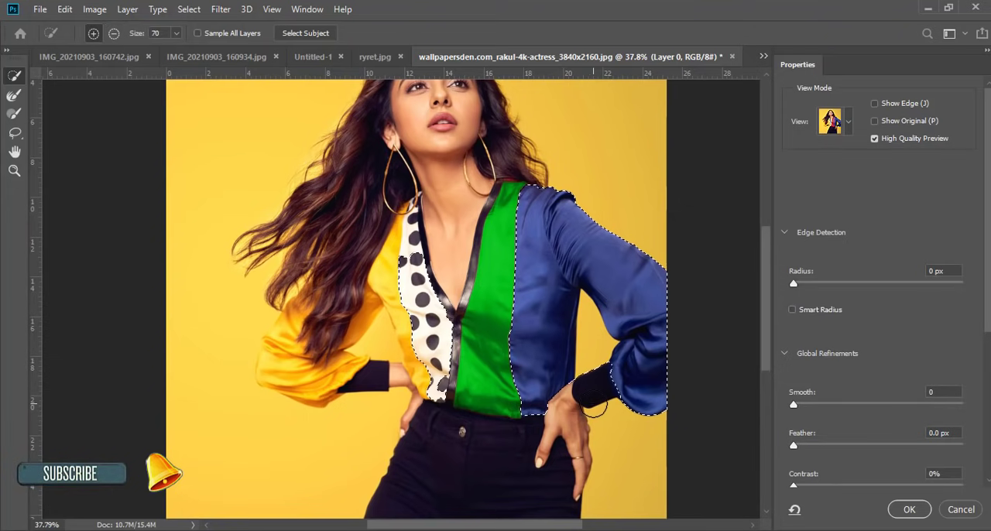
key("alt")
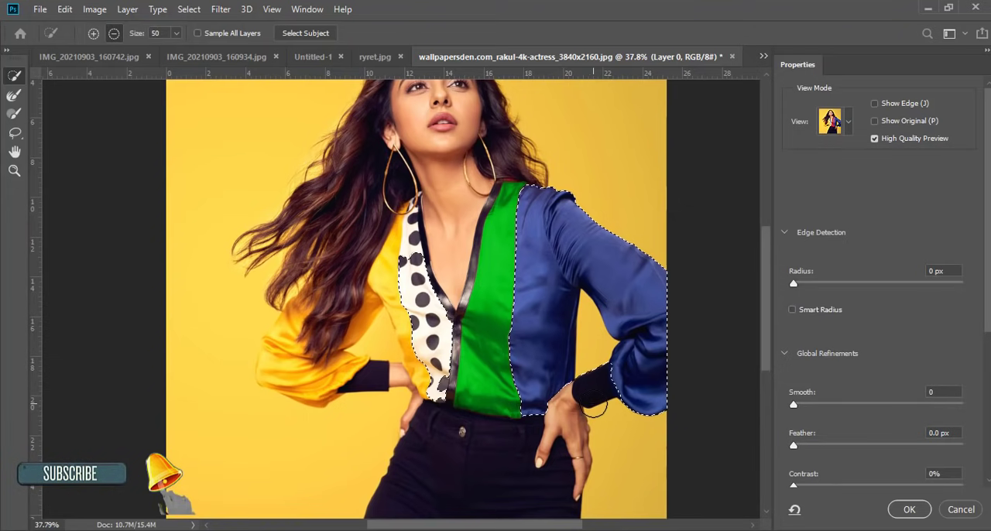
left_click(594, 365, "alt")
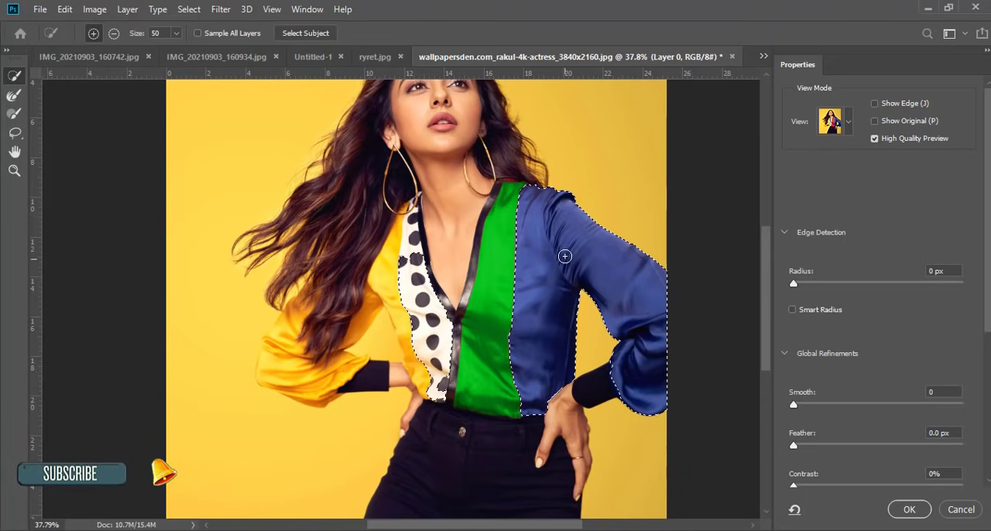
left_click(904, 510)
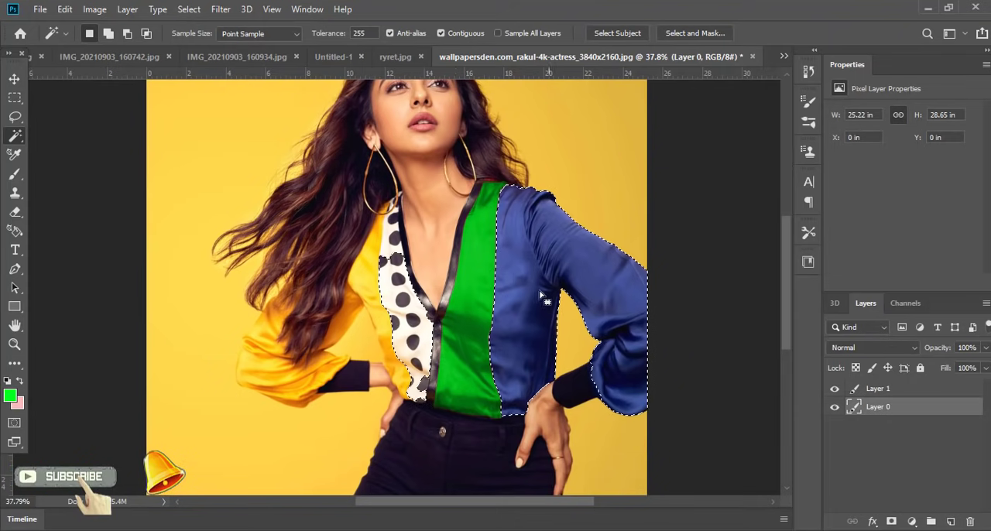
Step: Set the foreground color to pure red, ff0000
left_click(10, 395)
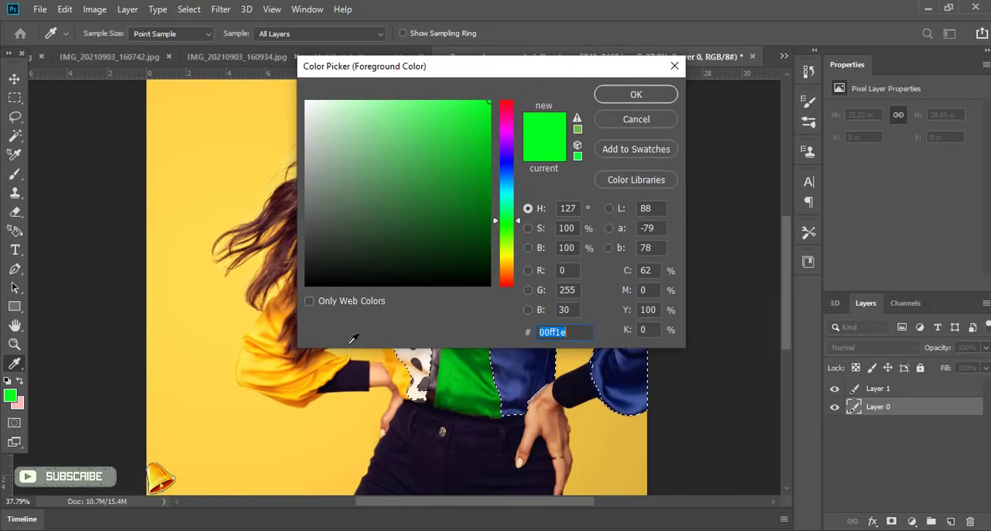
left_click_drag(508, 128, 517, 81)
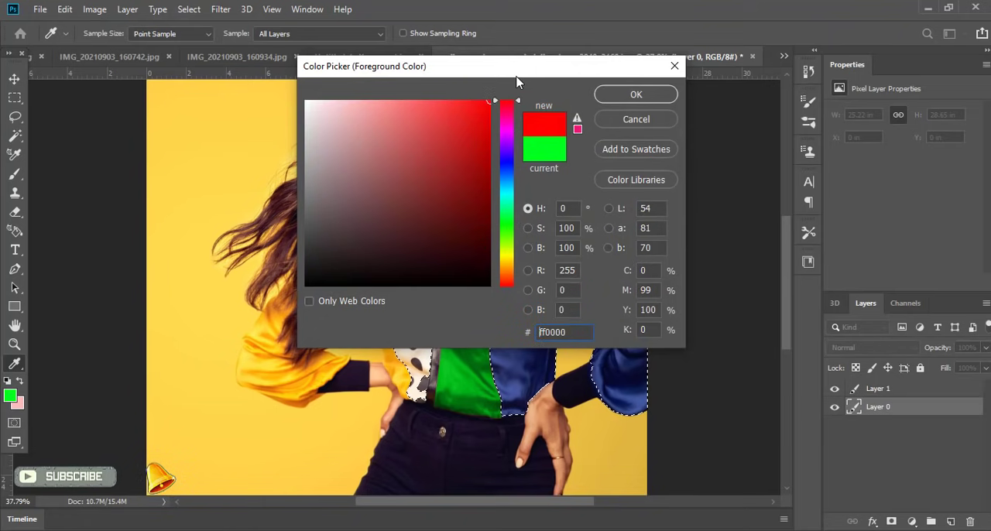
left_click(651, 99)
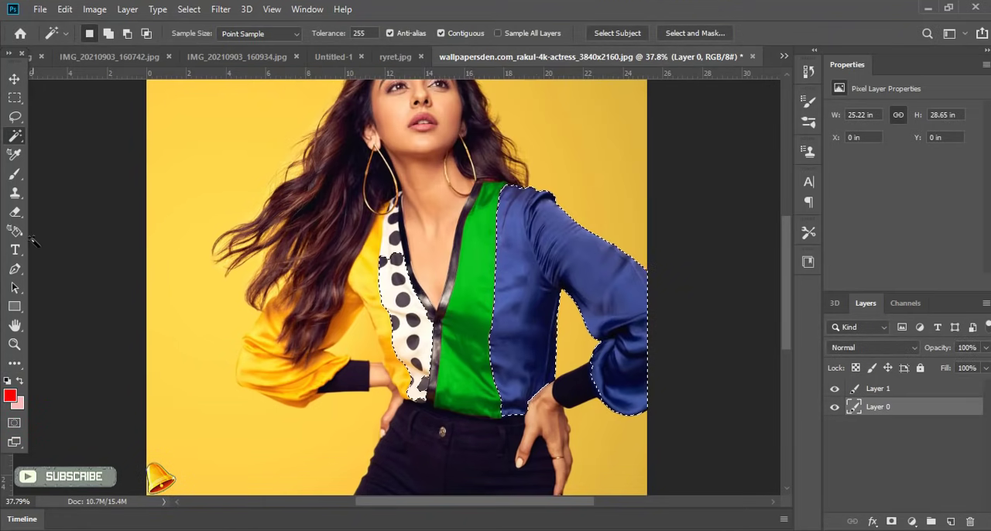
Step: Try painting the selected blue side of the blouse red directly on the photo layer with the 400 px brush
left_click(14, 175)
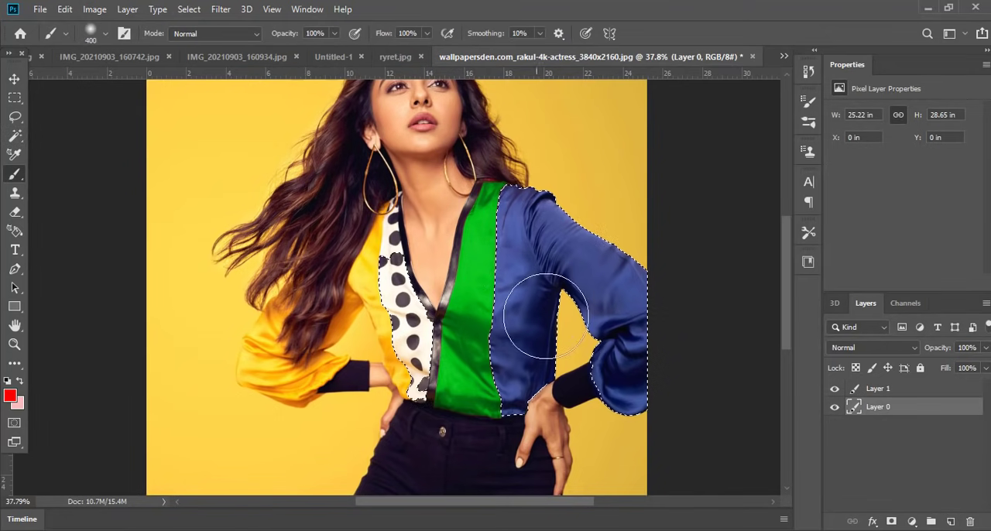
mouse_move(546, 212)
left_mouse_down()
mouse_move(542, 232)
mouse_move(627, 368)
mouse_move(513, 349)
mouse_move(536, 297)
left_mouse_up()
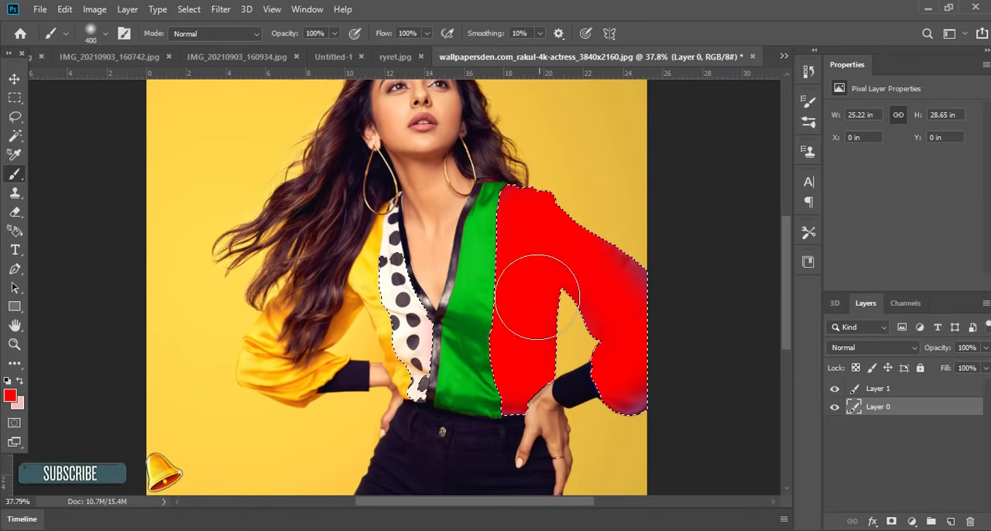
mouse_move(578, 230)
left_mouse_down()
mouse_move(633, 251)
mouse_move(648, 373)
mouse_move(630, 405)
left_mouse_up()
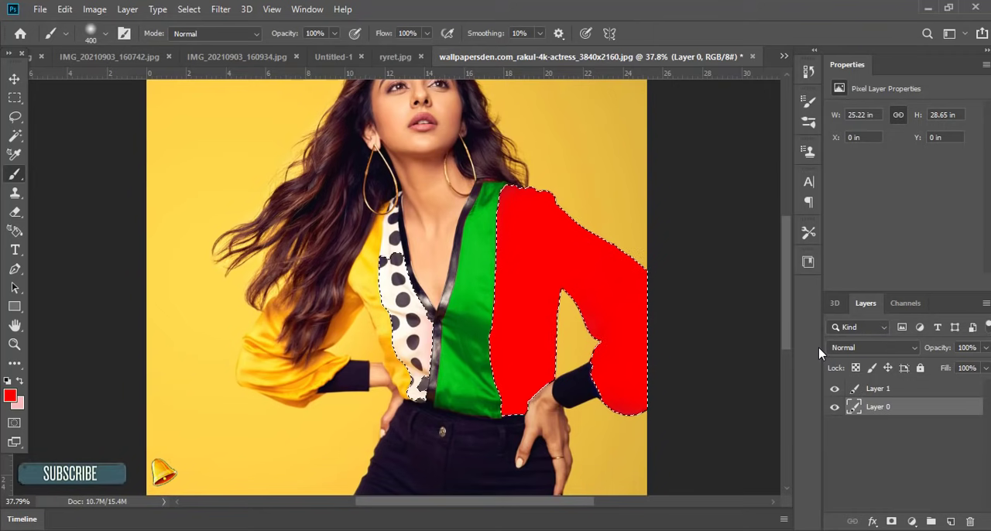
Step: Add a new layer above the photo and paint the selected blue body and sleeve red on it with the 400 px brush
left_click(951, 520)
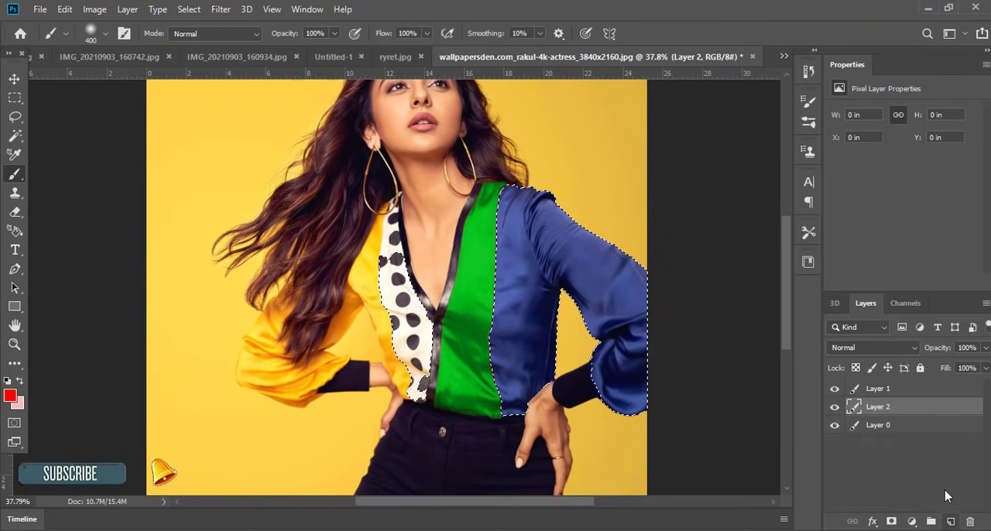
mouse_move(545, 198)
left_mouse_down()
mouse_move(498, 403)
mouse_move(538, 214)
mouse_move(637, 310)
mouse_move(542, 356)
left_mouse_up()
mouse_move(550, 271)
left_mouse_down()
mouse_move(574, 393)
mouse_move(615, 372)
left_mouse_up()
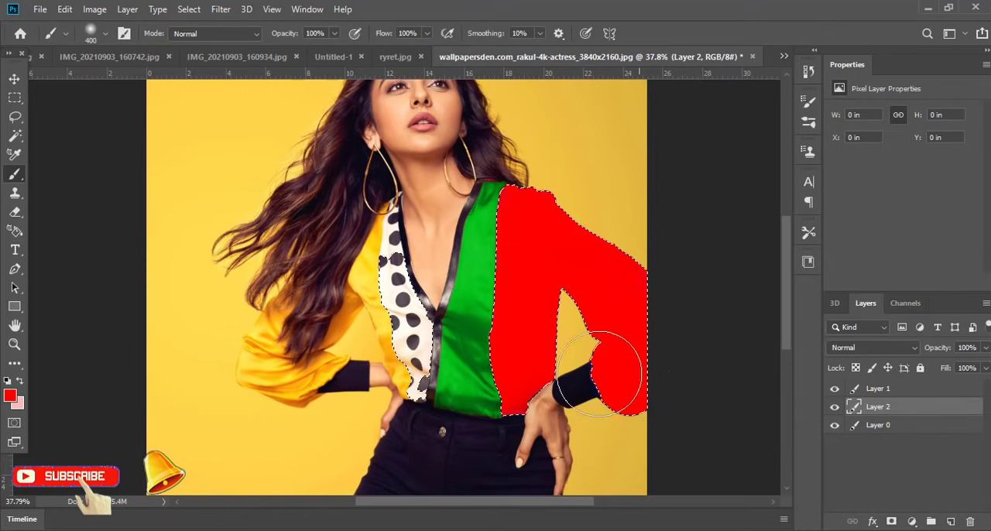
left_click_drag(534, 248, 532, 198)
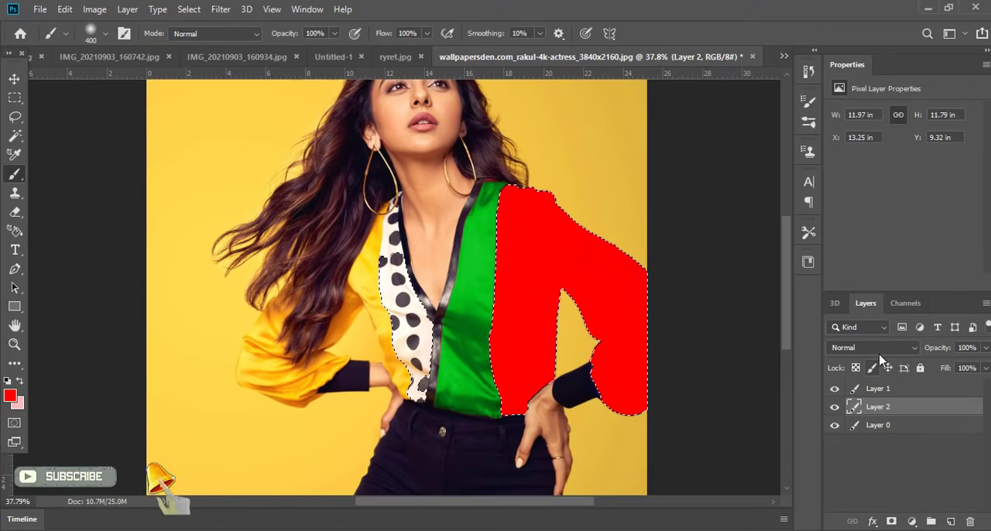
Step: Change the red layer's blend mode to Soft Light and clear the selection around the blouse
left_click(883, 426)
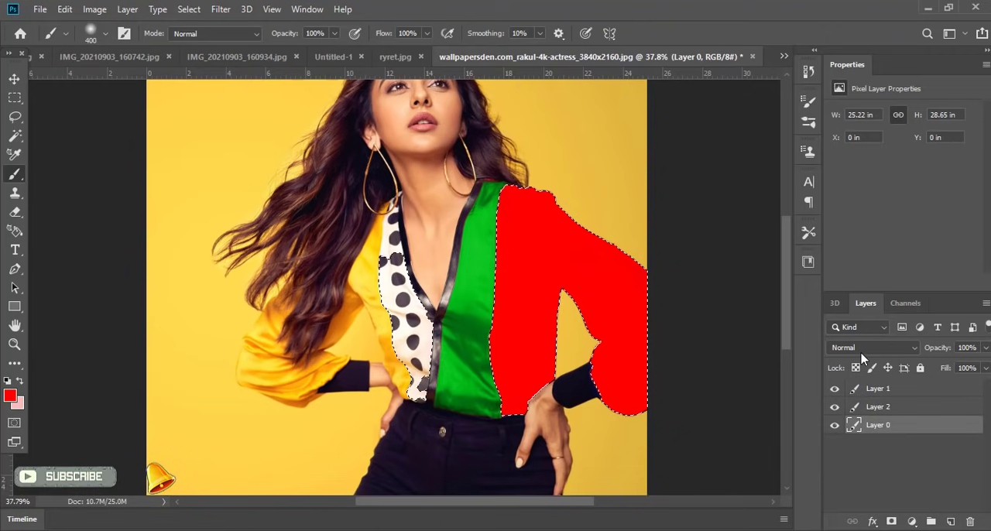
left_click(870, 410)
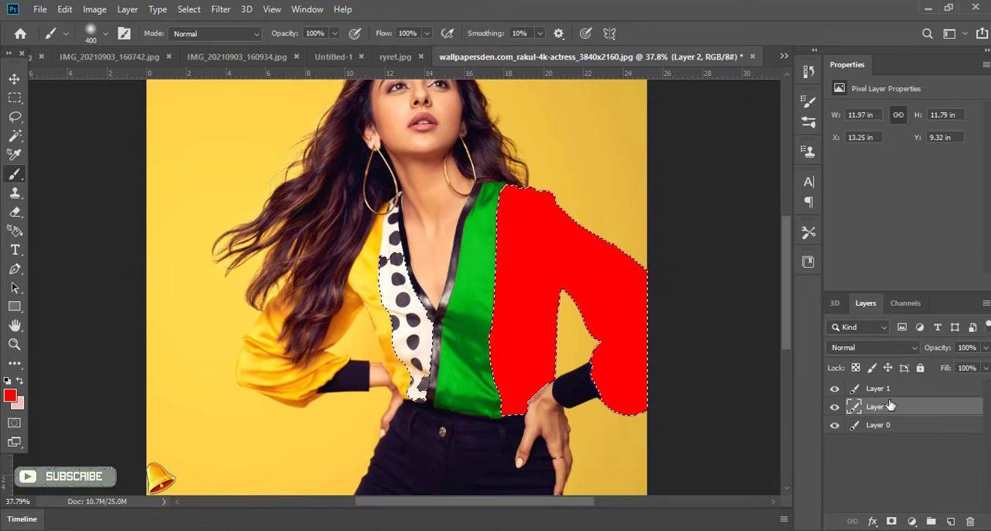
left_click(882, 348)
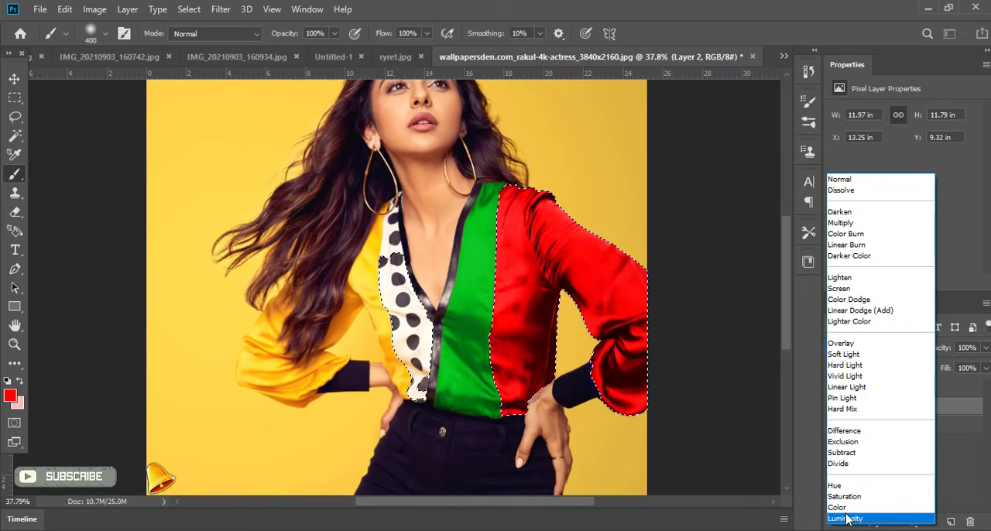
left_click(849, 360)
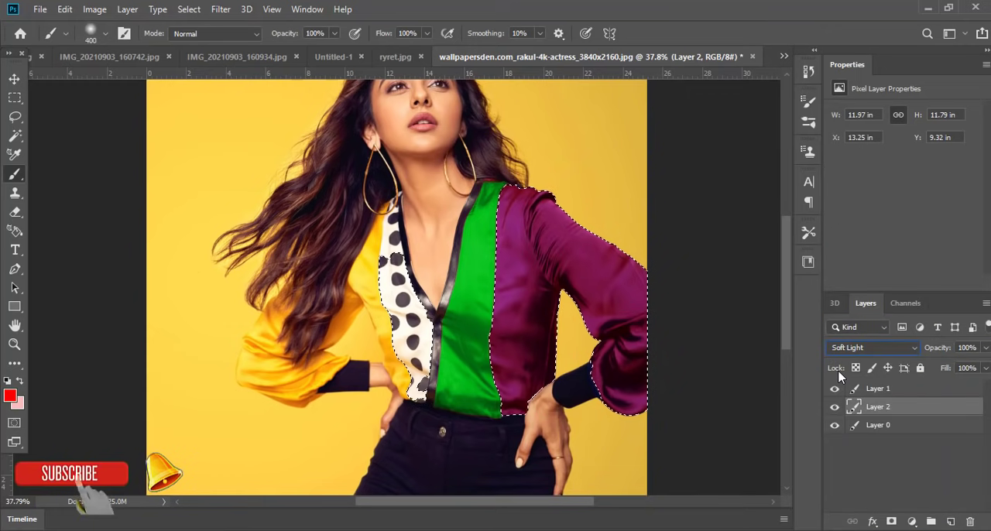
key("ctrl+d")
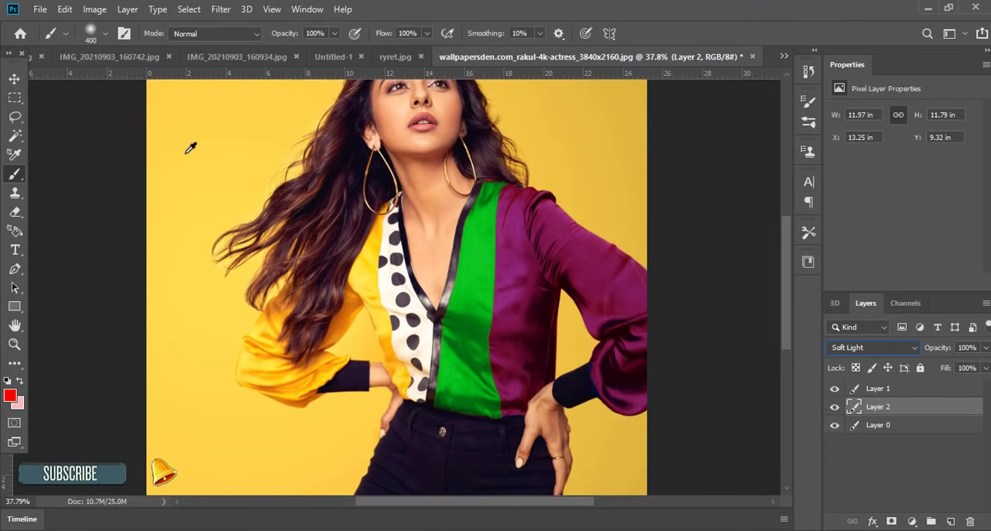
Step: Switch to the Move tool and toggle Layer 1's visibility to compare the green panel with the original
left_click(14, 78)
scroll(549, 271, "down", 3)
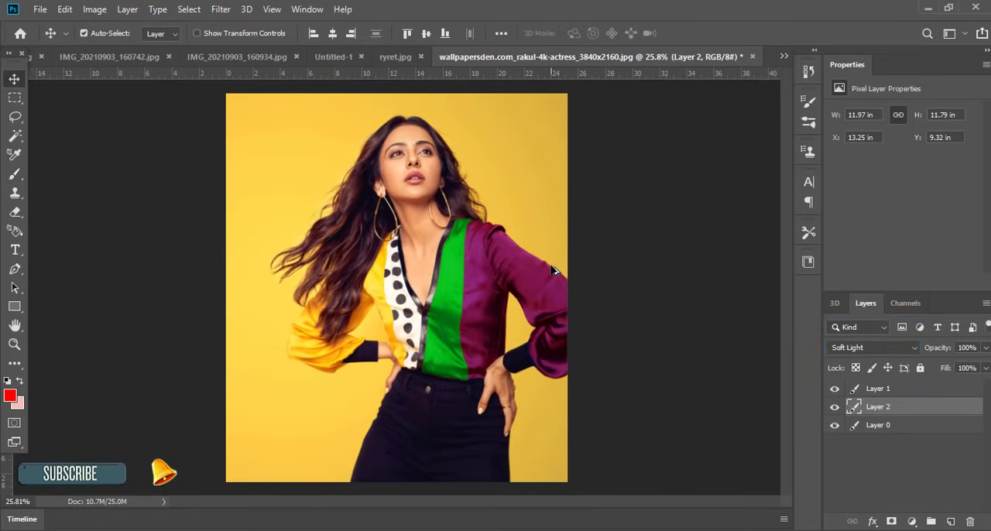
scroll(511, 270, "up", 1)
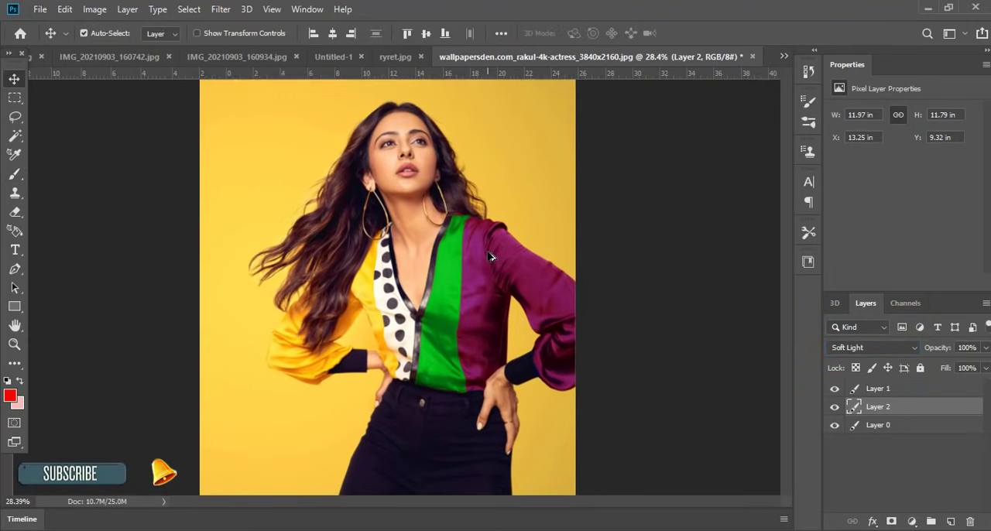
left_click(834, 389)
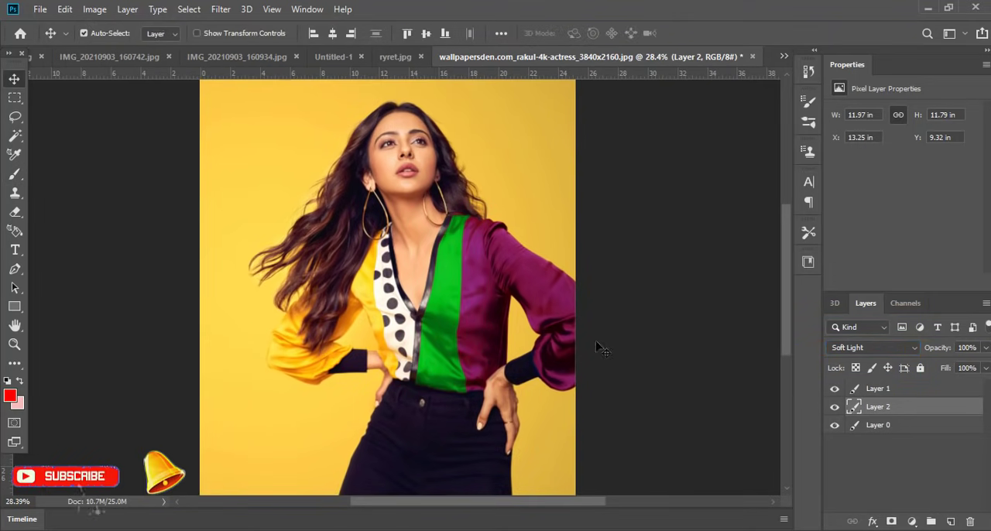
scroll(449, 294, "up", 5)
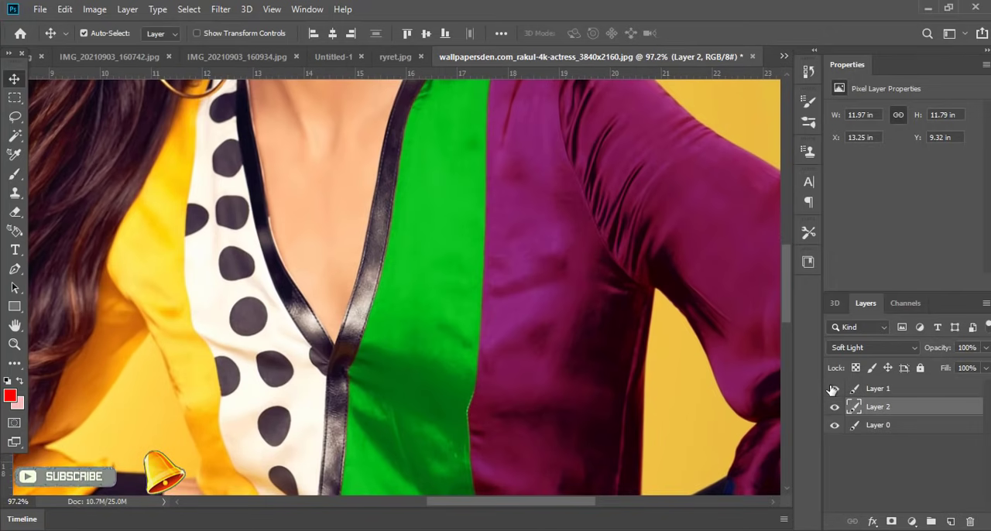
left_click(835, 389)
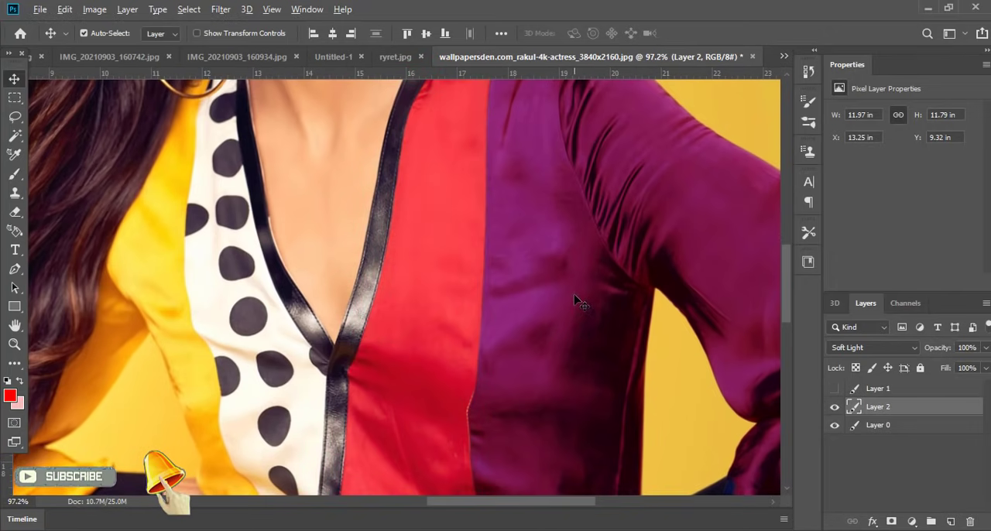
scroll(579, 302, "down", 3)
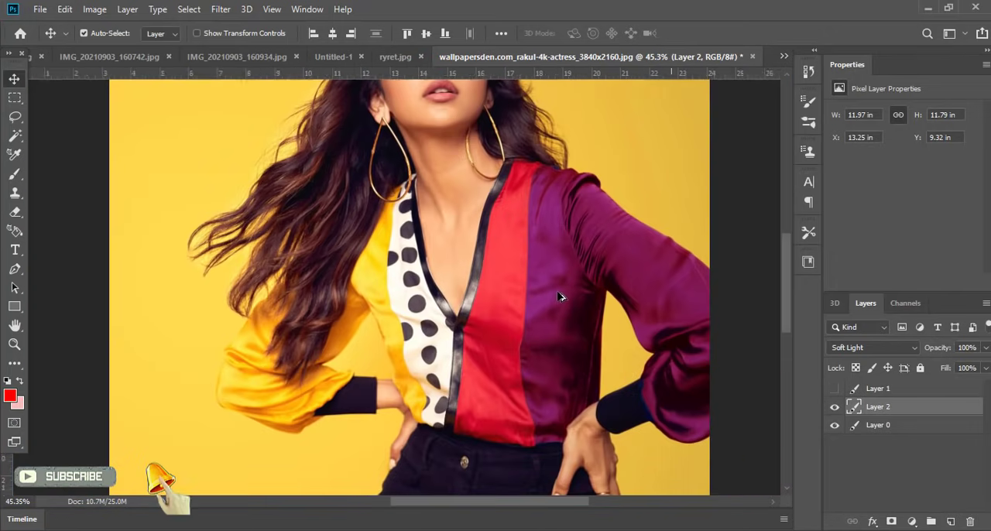
Step: Hide Layer 1 and Layer 2 to compare the blouse with the original photo, and show both layers again
left_click(834, 408)
left_click(835, 408)
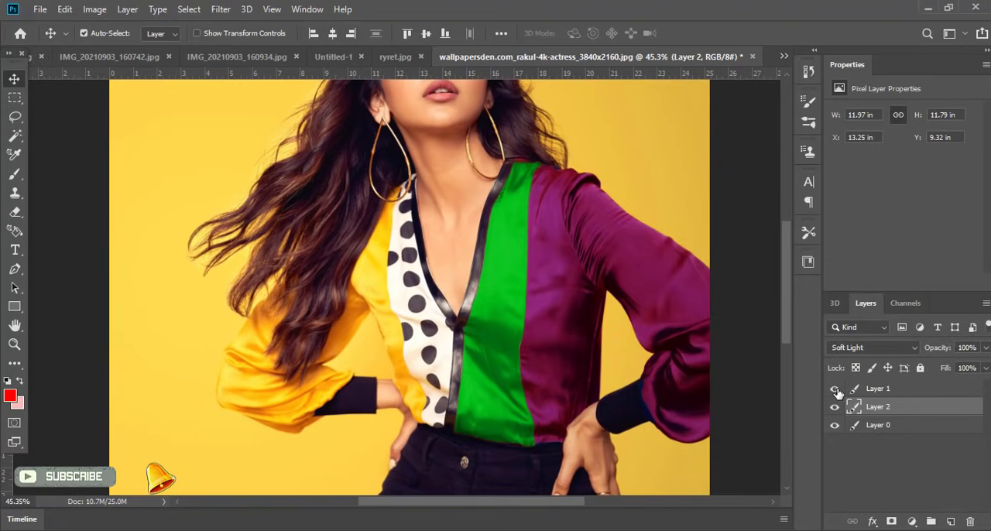
left_click(835, 408)
scroll(574, 277, "down", 2)
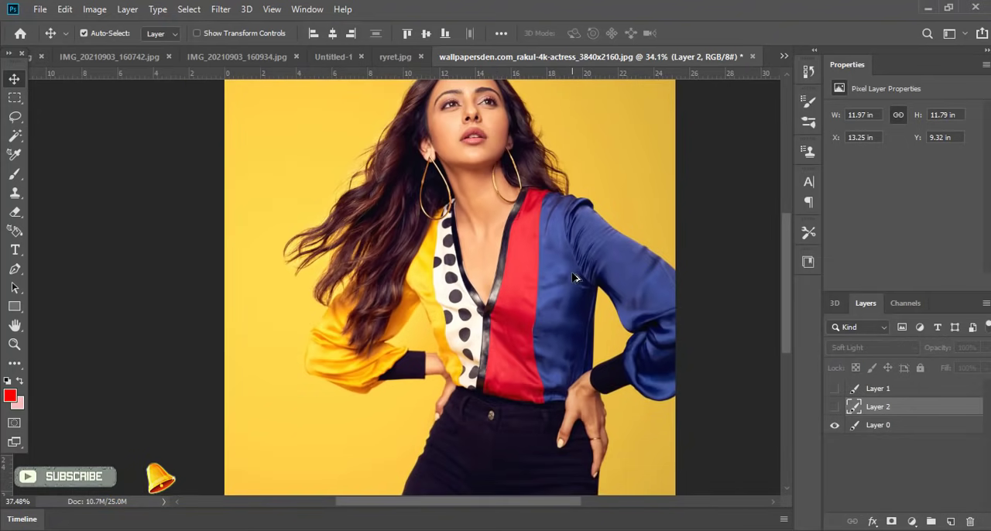
scroll(542, 232, "up", 1)
scroll(511, 183, "down", 2)
scroll(534, 223, "down", 1)
scroll(534, 223, "up", 2)
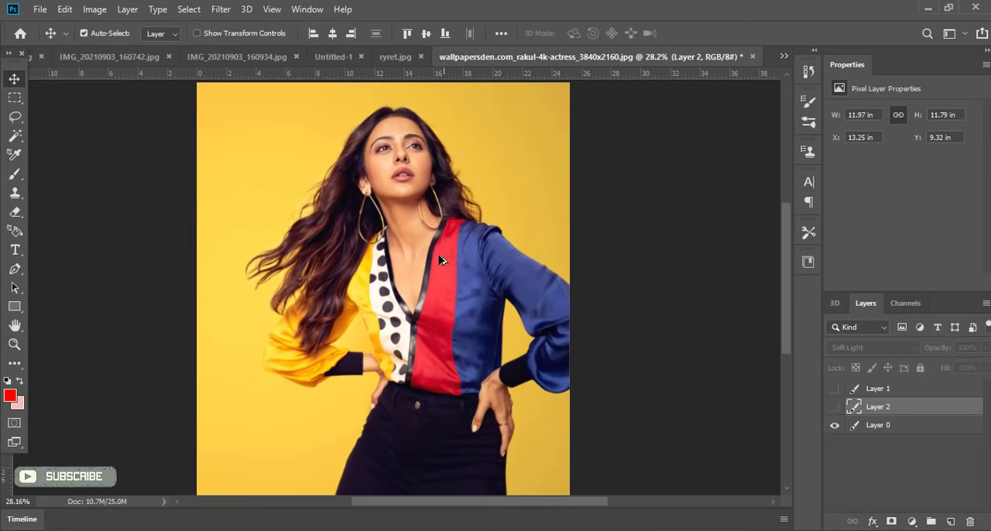
left_click(834, 388)
left_click(835, 407)
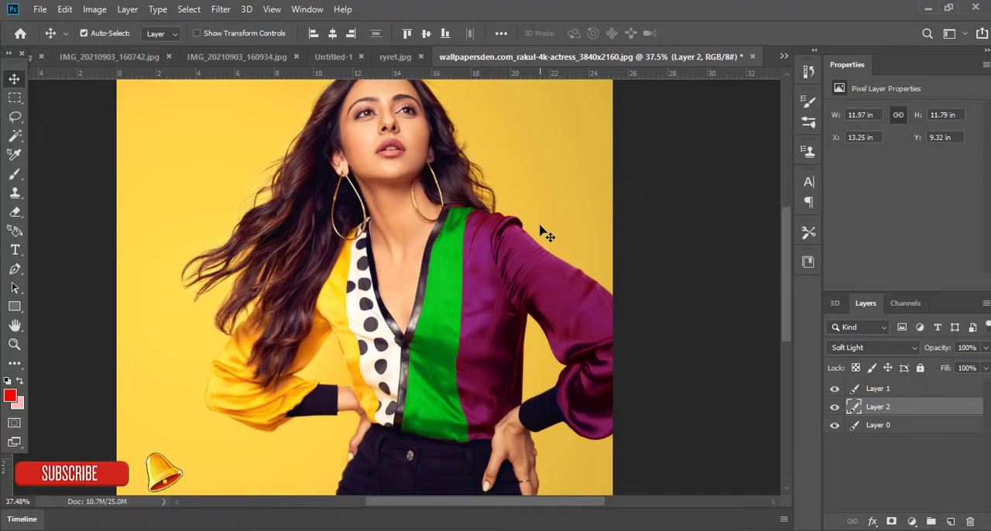
scroll(540, 230, "down", 6)
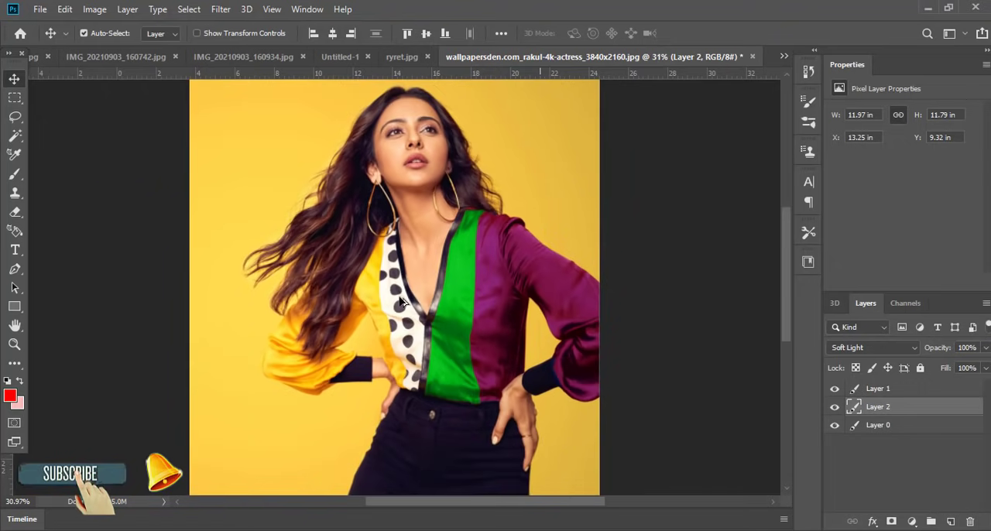
scroll(435, 251, "up", 3)
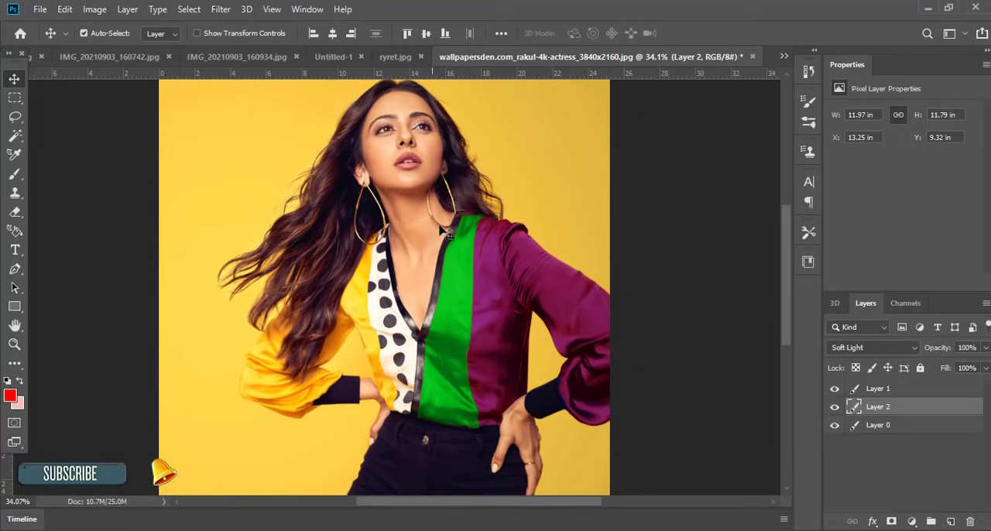
scroll(404, 203, "up", 2)
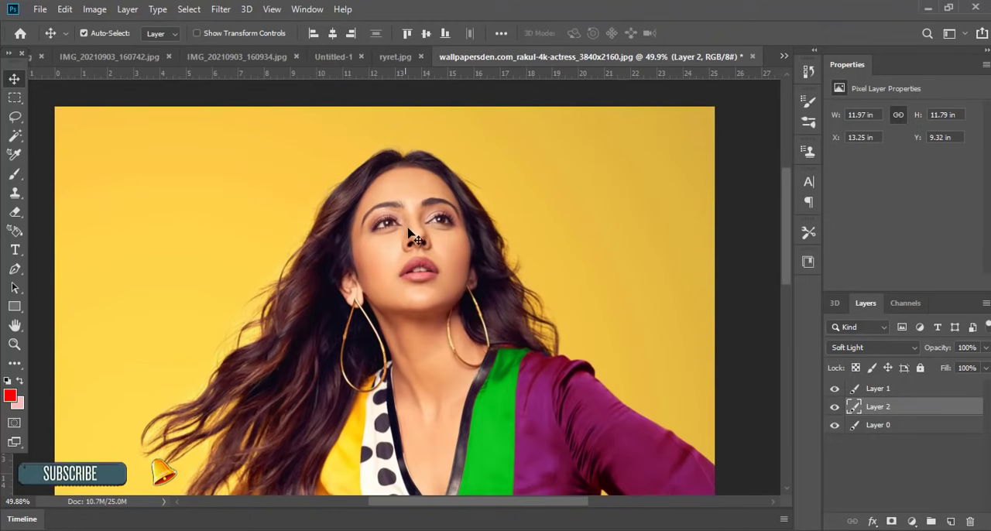
scroll(410, 234, "down", 4)
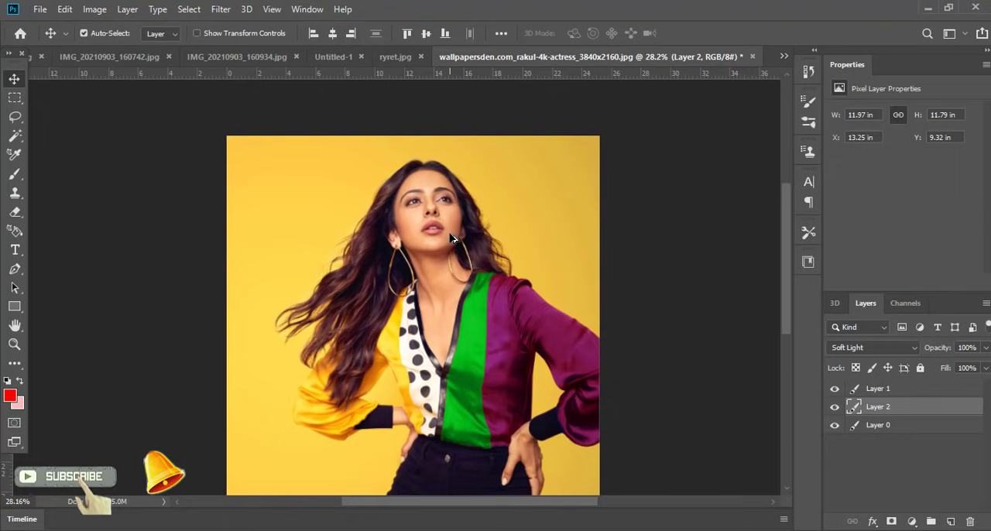
scroll(453, 237, "down", 2)
scroll(441, 238, "up", 4)
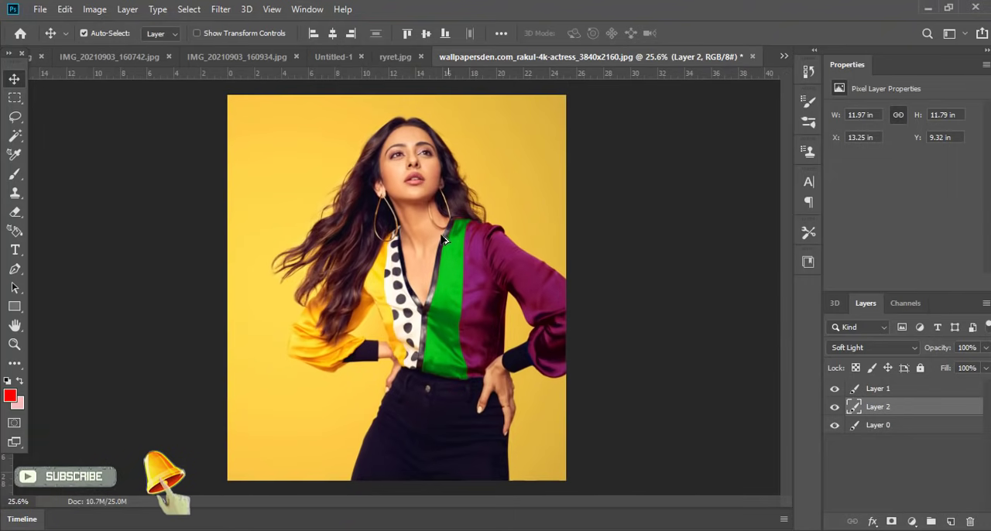
scroll(427, 233, "up", 2)
scroll(433, 248, "up", 2)
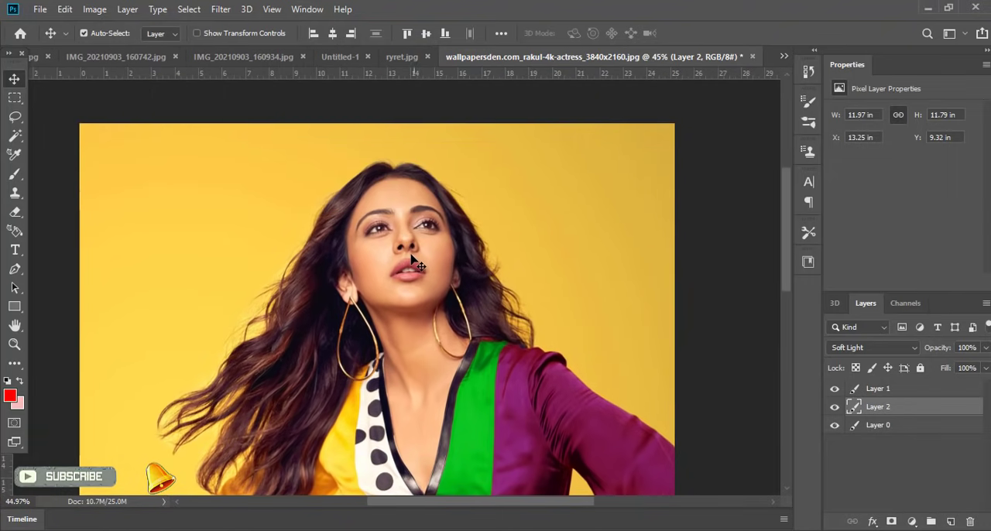
scroll(402, 265, "up", 1)
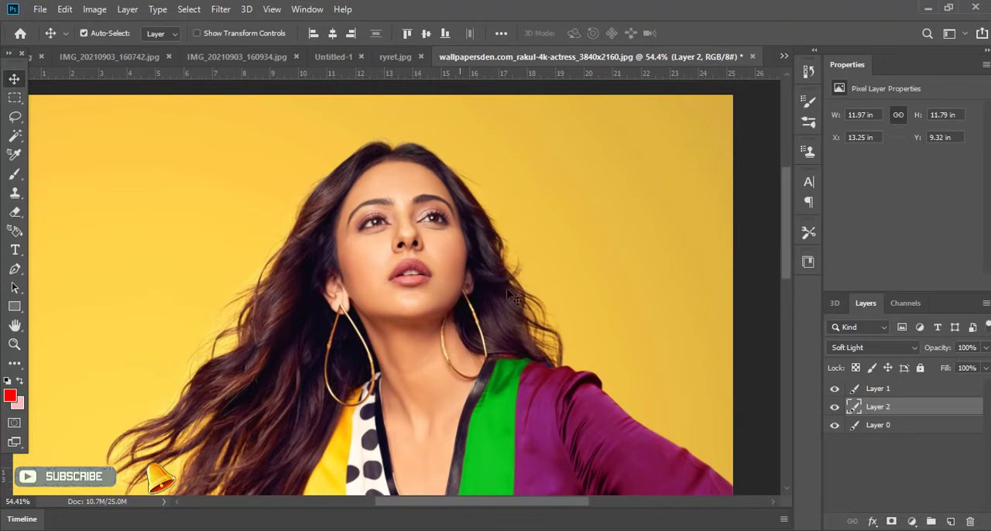
scroll(511, 308, "down", 4)
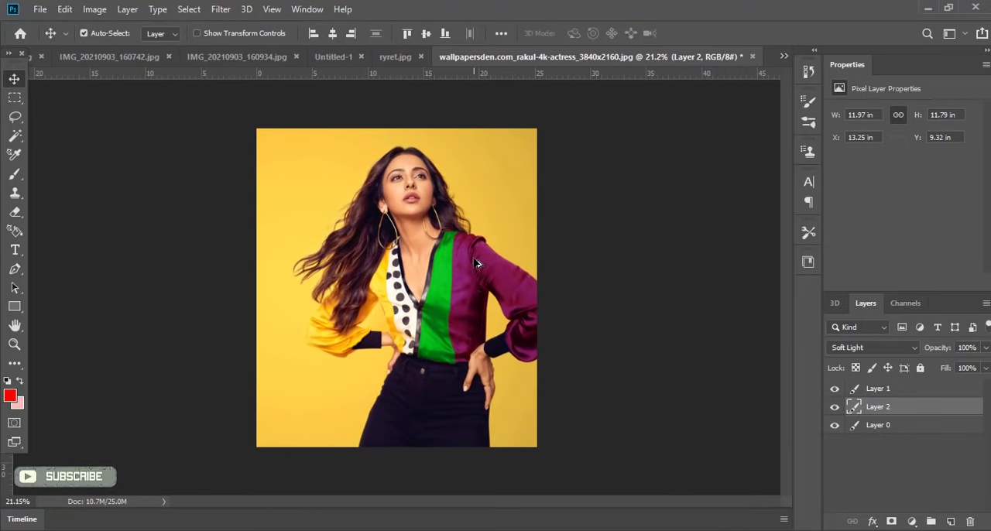
scroll(476, 263, "up", 1)
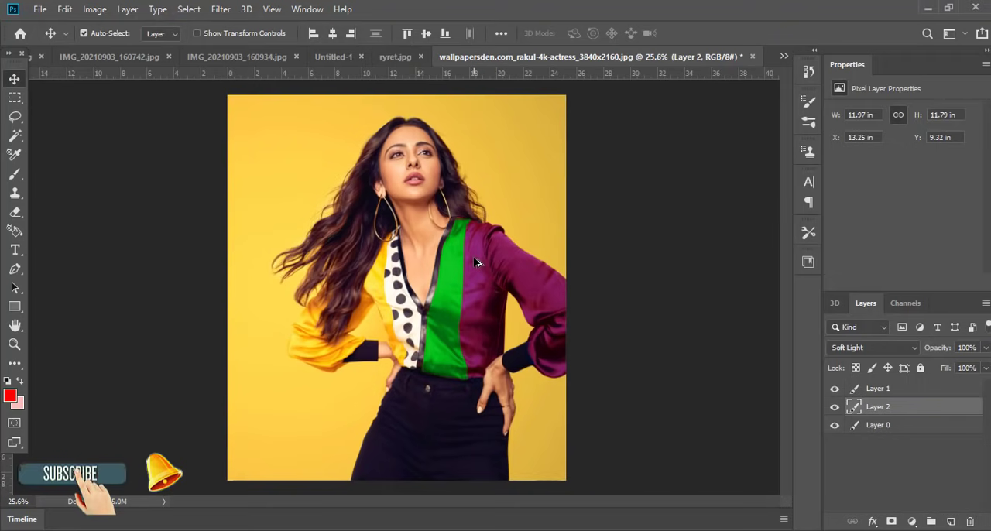
scroll(437, 201, "up", 2)
scroll(431, 181, "down", 1)
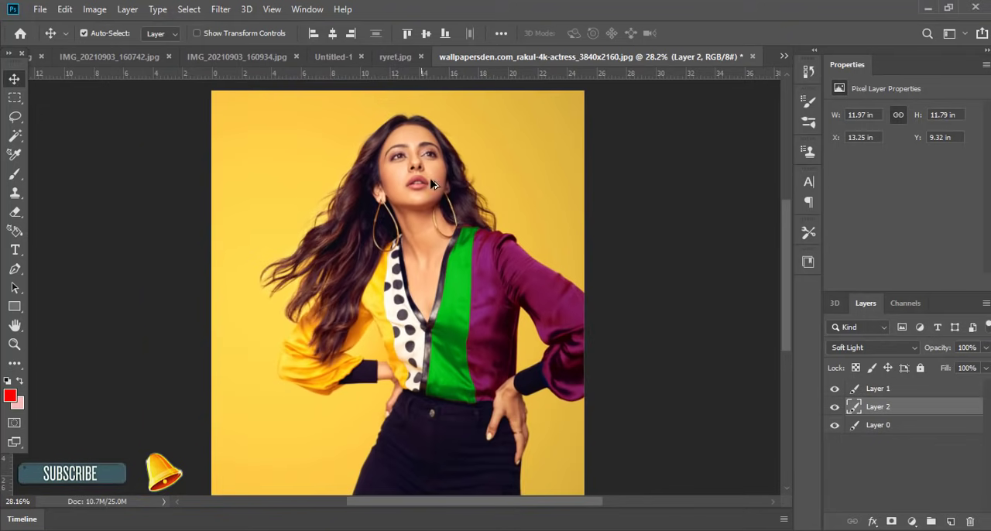